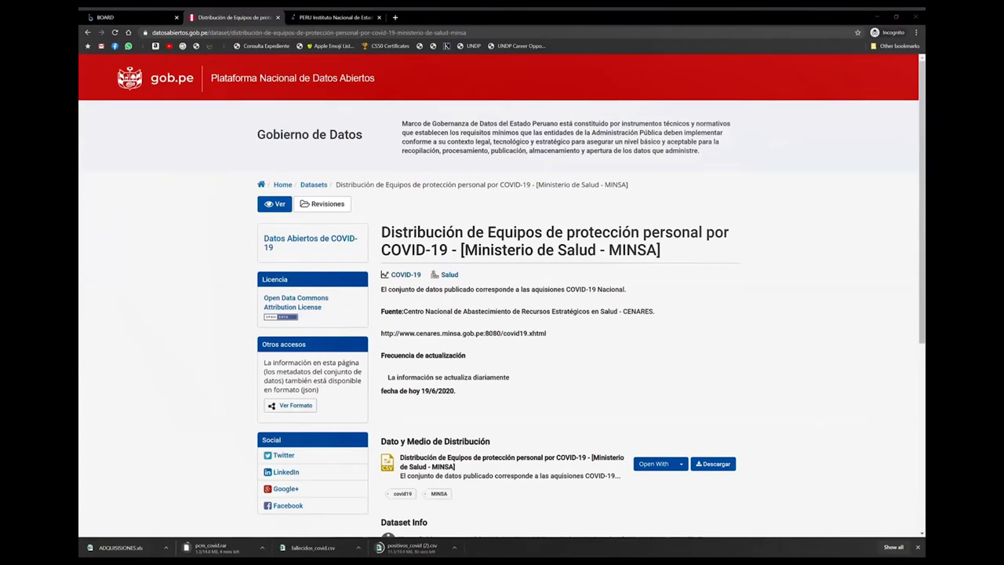
Dismiss the browser's downloads bar and switch to the File Explorer window showing the info folder
{"action": "left_click", "coordinate": [918, 548]}
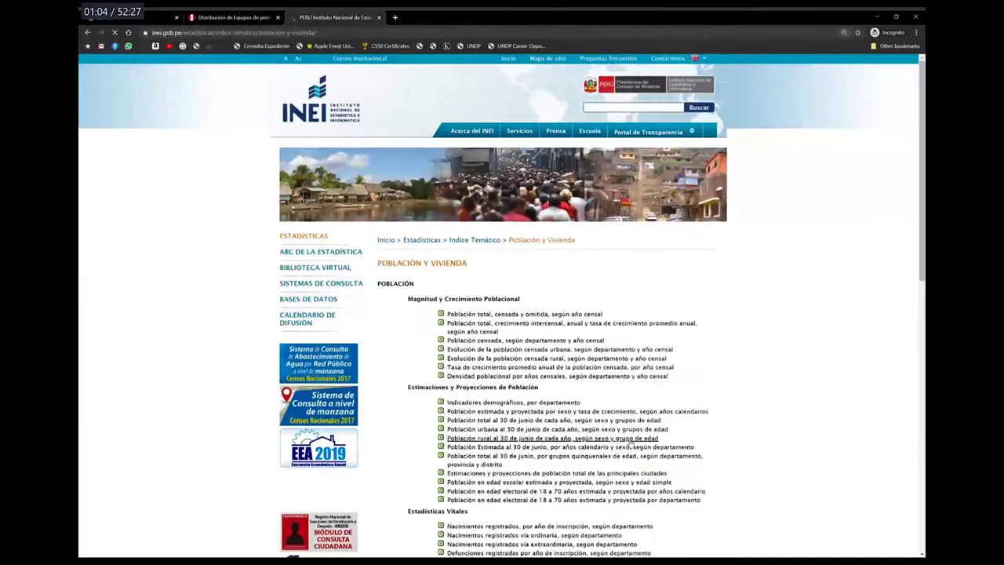
{"action": "key", "text": "alt+Tab"}
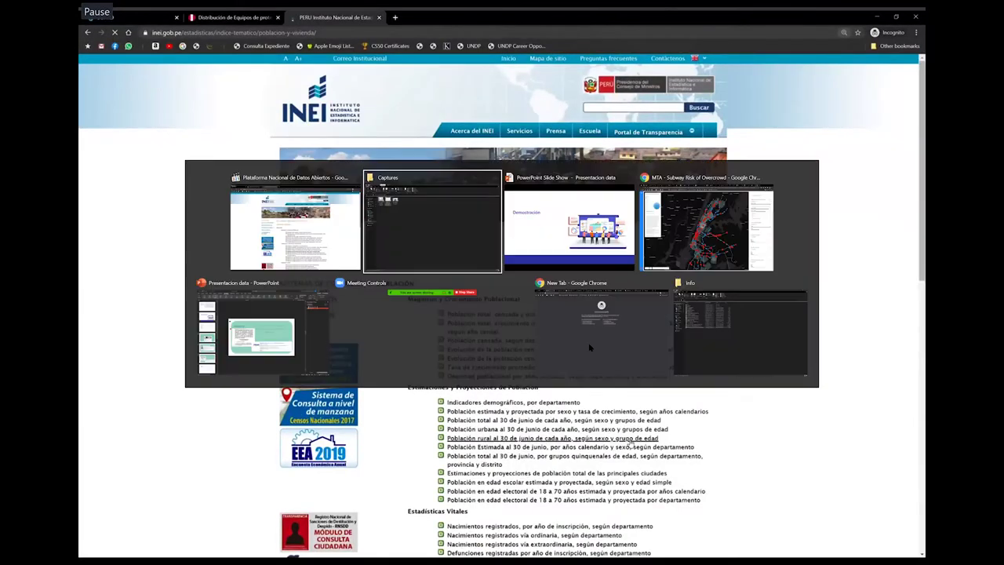
{"action": "key", "text": "alt+Tab"}
{"action": "key", "text": "alt+Tab"}
{"action": "key", "text": "alt+Tab"}
{"action": "key", "text": "alt+Tab"}
{"action": "key", "text": "alt+Tab"}
{"action": "key", "text": "alt+Tab"}
Open the data subfolder inside the info folder
{"action": "key", "text": "Up"}
{"action": "key", "text": "Up"}
{"action": "key", "text": "Up"}
{"action": "key", "text": "Up"}
{"action": "key", "text": "Up"}
{"action": "key", "text": "Up"}
{"action": "key", "text": "Up"}
{"action": "key", "text": "Up"}
{"action": "key", "text": "Up"}
{"action": "key", "text": "Up"}
{"action": "key", "text": "Up"}
{"action": "key", "text": "Up"}
{"action": "key", "text": "Up"}
{"action": "key", "text": "Up"}
{"action": "key", "text": "Up"}
{"action": "key", "text": "Up"}
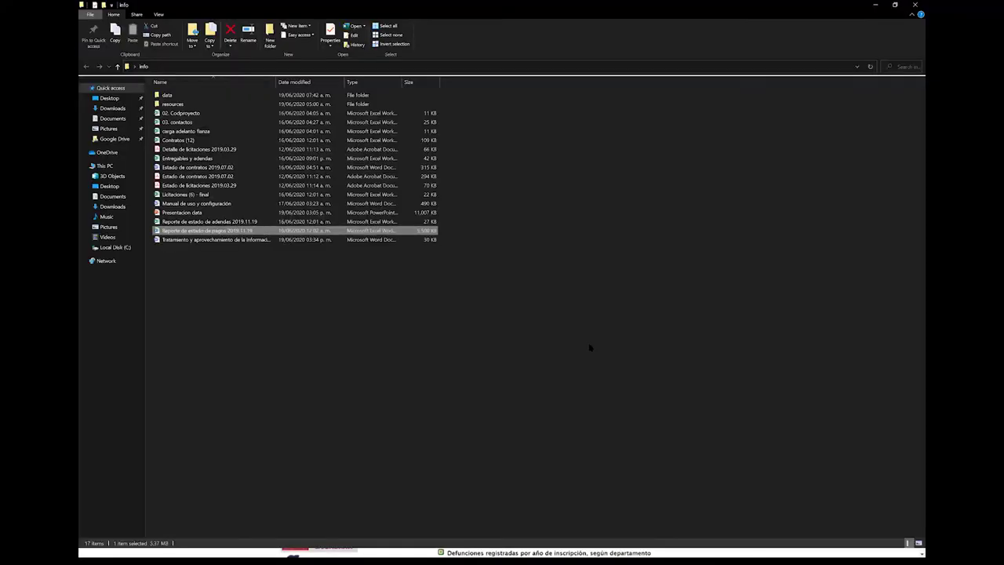
{"action": "key", "text": "Return"}
Open the CSV file positivos_covid 20200618 from the data folder
{"action": "key", "text": "Down"}
{"action": "key", "text": "Down"}
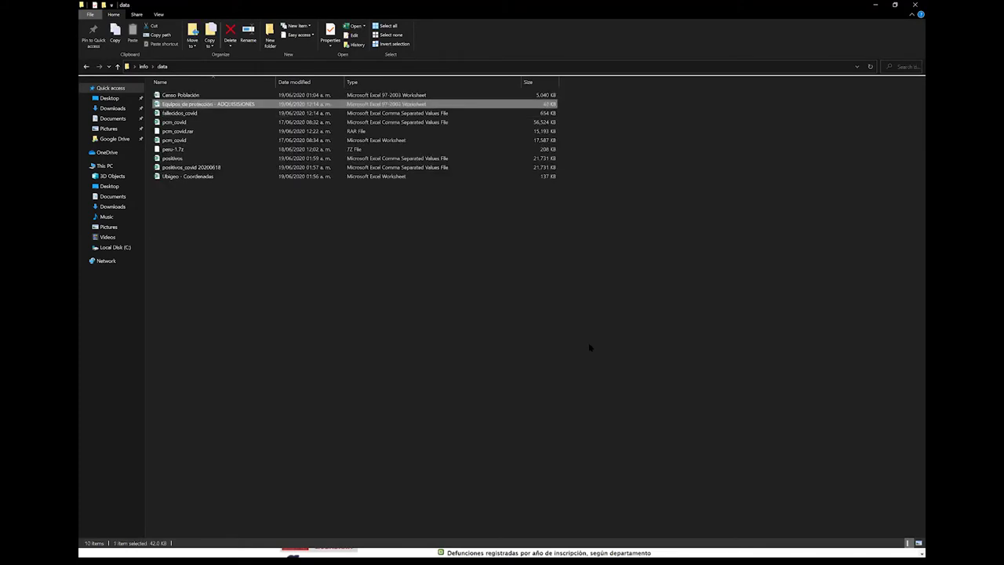
{"action": "key", "text": "Down"}
{"action": "key", "text": "Down"}
{"action": "key", "text": "Down"}
{"action": "key", "text": "Down"}
{"action": "key", "text": "Down"}
{"action": "key", "text": "Down"}
{"action": "key", "text": "Return"}
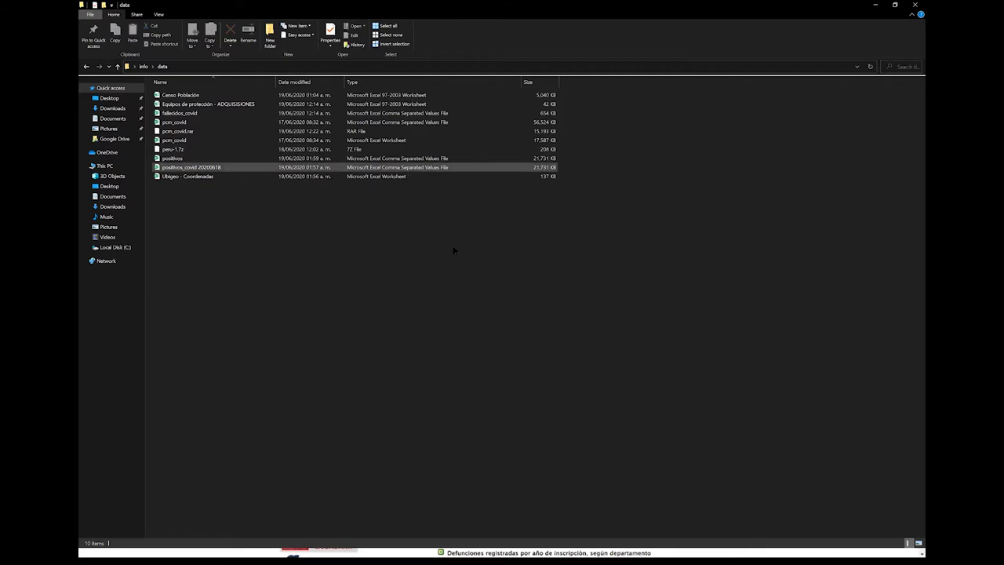
Switch to the Excel window with positivos_covid 20200618 and maximize it
{"action": "key", "text": "alt+Tab"}
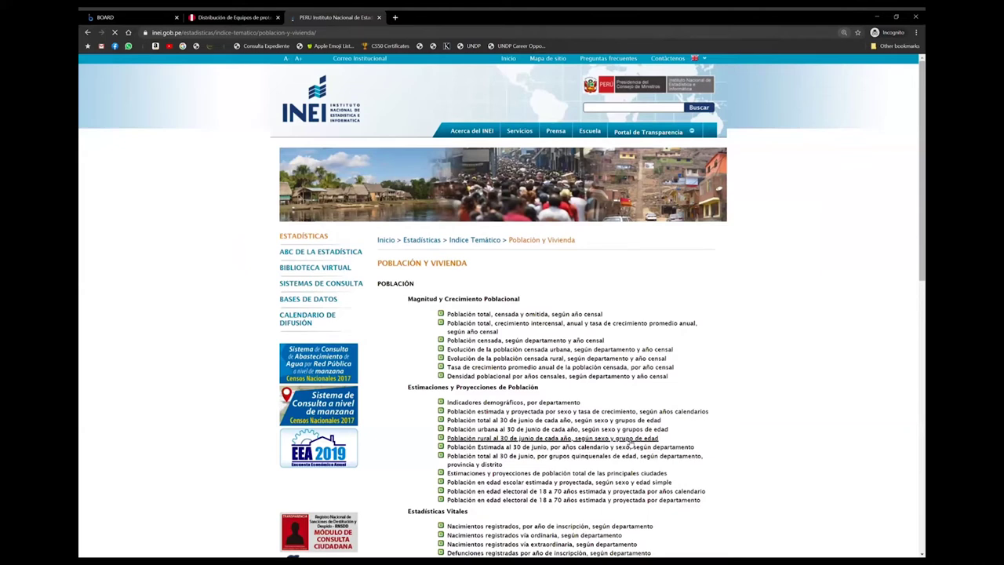
{"action": "key", "text": "alt+Tab"}
{"action": "key", "text": "alt+Tab"}
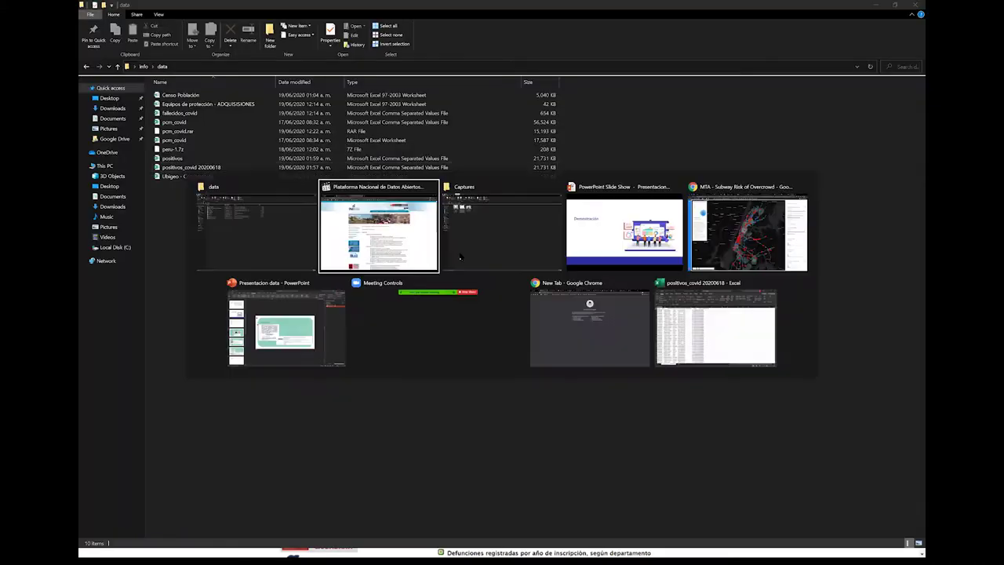
{"action": "key", "text": "alt+Tab"}
{"action": "key", "text": "alt+Tab"}
{"action": "key", "text": "alt+Tab"}
{"action": "key", "text": "alt+Tab"}
{"action": "key", "text": "alt+Tab"}
{"action": "key", "text": "alt+Tab"}
{"action": "key", "text": "alt+Tab"}
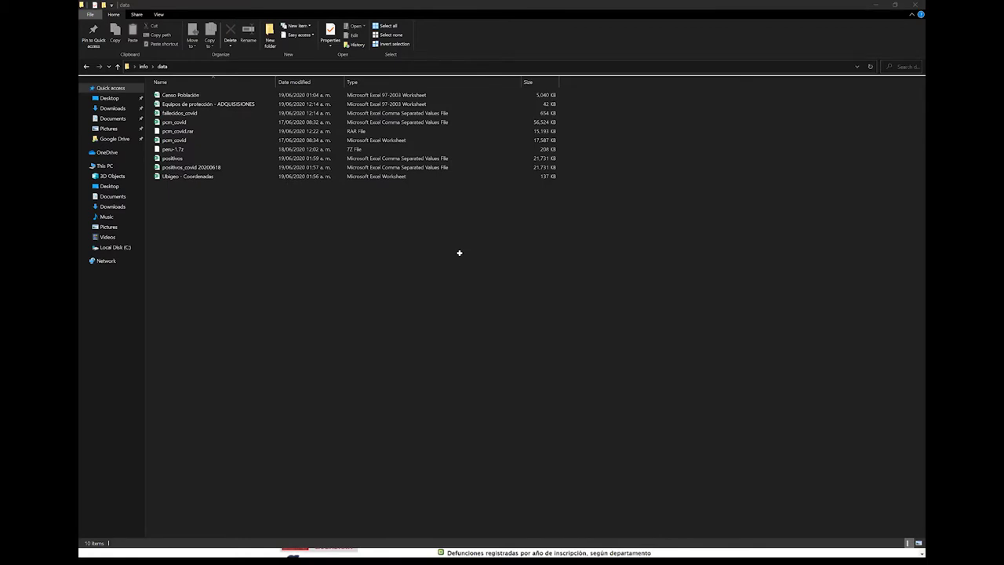
{"action": "key", "text": "alt+Tab"}
{"action": "key", "text": "alt+space"}
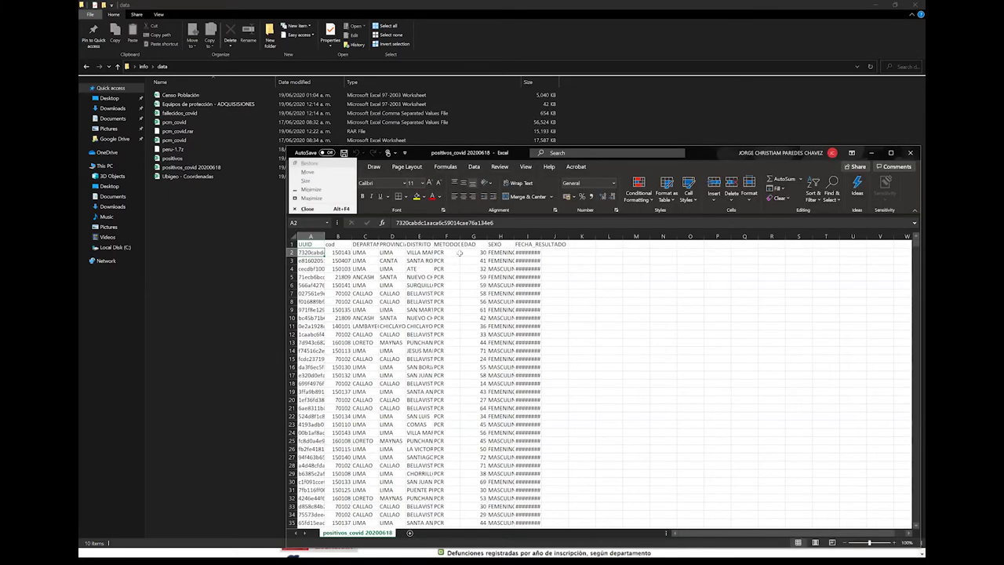
{"action": "key", "text": "x"}
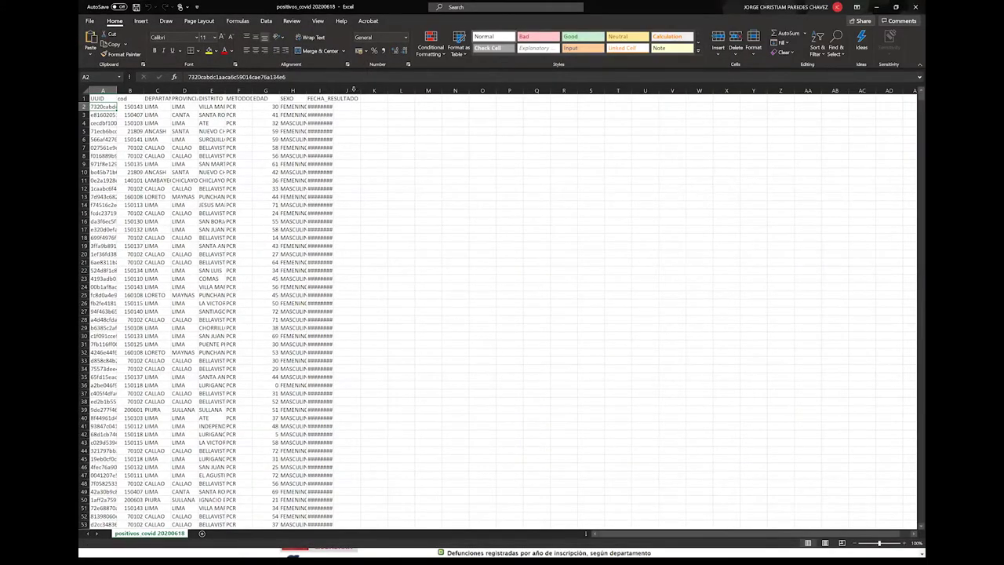
Autofit the widths of columns A to I so the UUID through FECHA_RESULTADO data fits
{"action": "left_click_drag", "start_coordinate": [353, 90], "coordinate": [114, 90]}
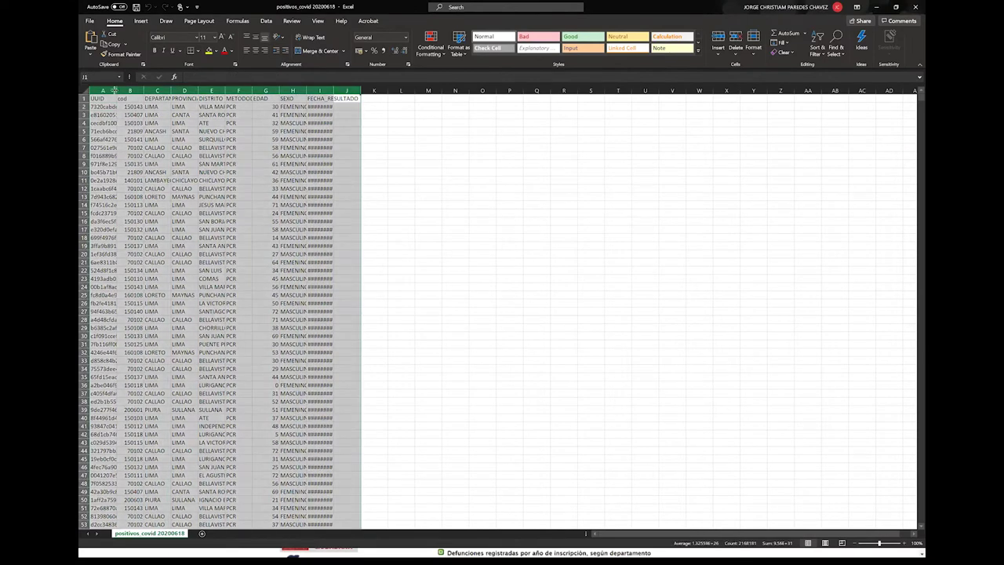
{"action": "left_click", "coordinate": [254, 132]}
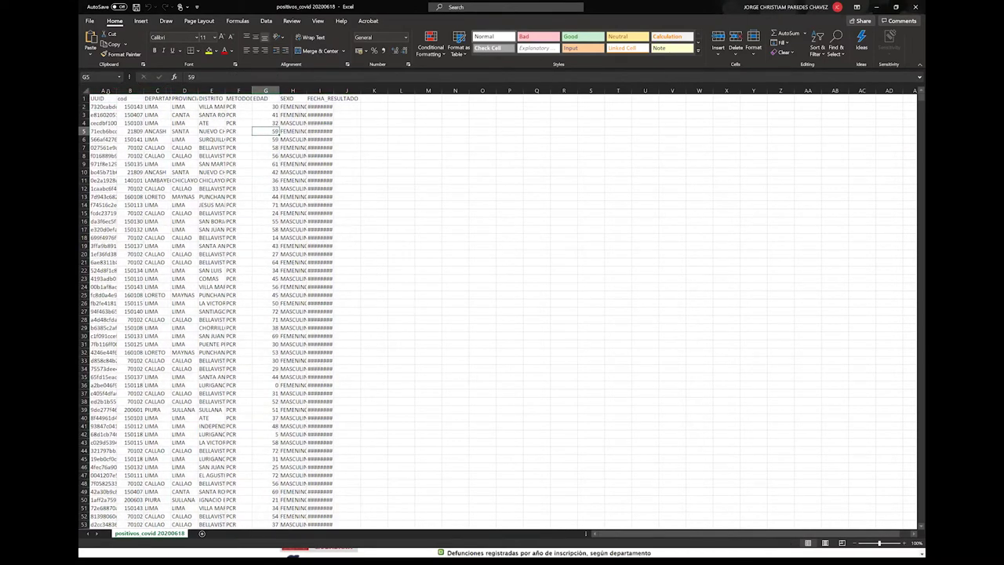
{"action": "left_click_drag", "start_coordinate": [102, 90], "coordinate": [332, 90]}
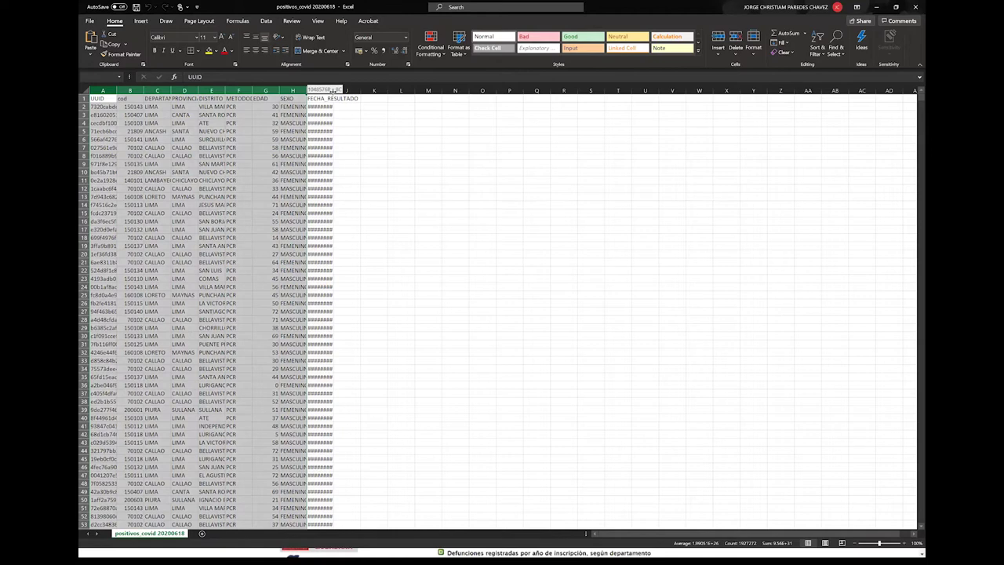
{"action": "double_click", "coordinate": [333, 90]}
{"action": "left_click", "coordinate": [305, 90]}
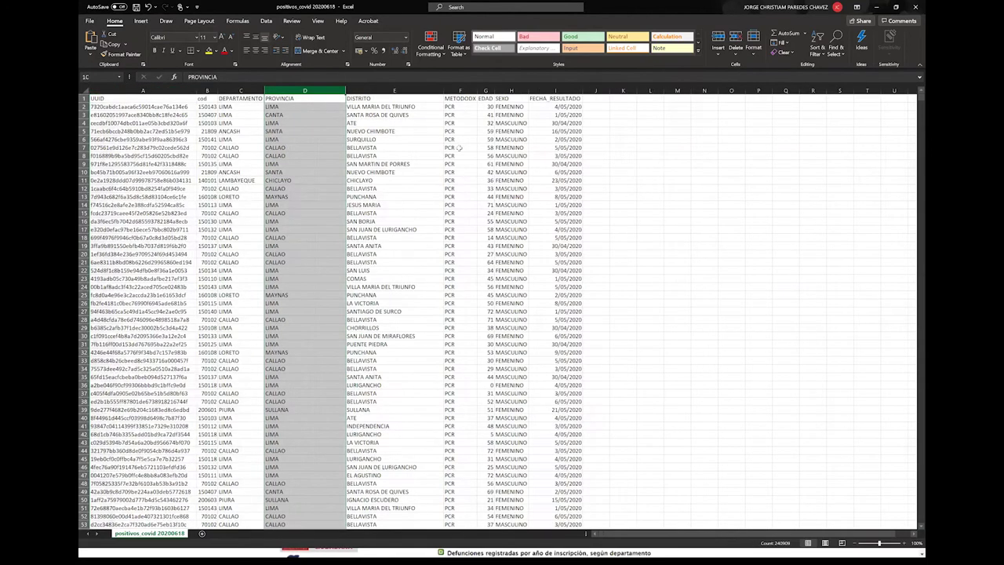
Hide the cod column (column B) in the positive cases sheet
{"action": "left_click", "coordinate": [459, 148]}
{"action": "key", "text": "Left"}
{"action": "key", "text": "Left"}
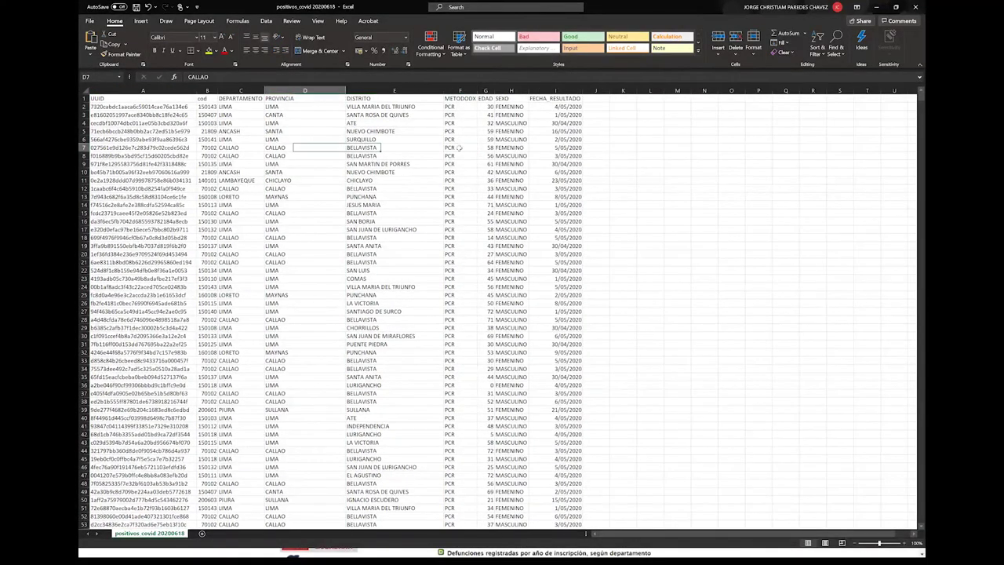
{"action": "key", "text": "Left"}
{"action": "key", "text": "Left"}
{"action": "key", "text": "Up"}
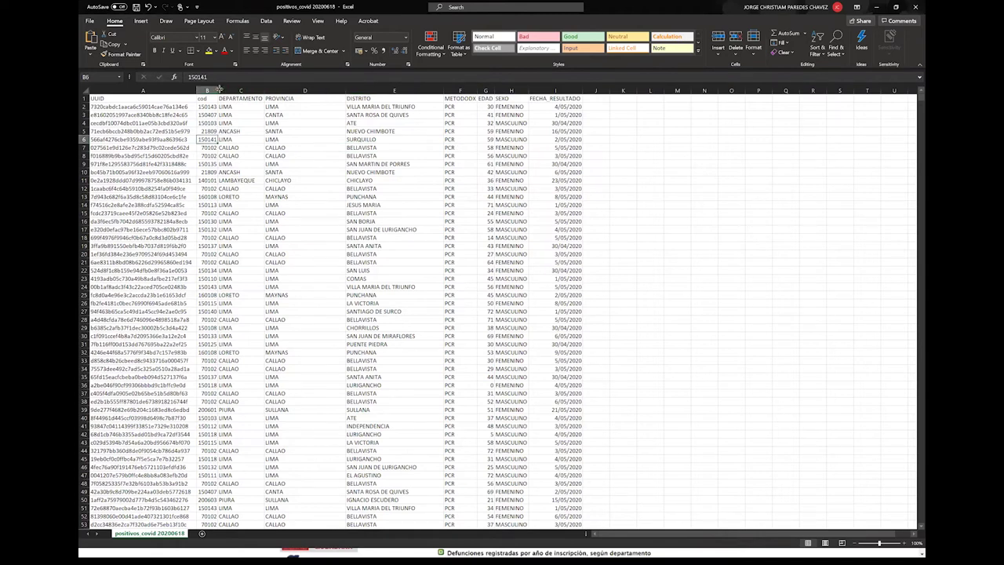
{"action": "left_click", "coordinate": [209, 91]}
{"action": "right_click", "coordinate": [212, 89]}
{"action": "left_click", "coordinate": [261, 177]}
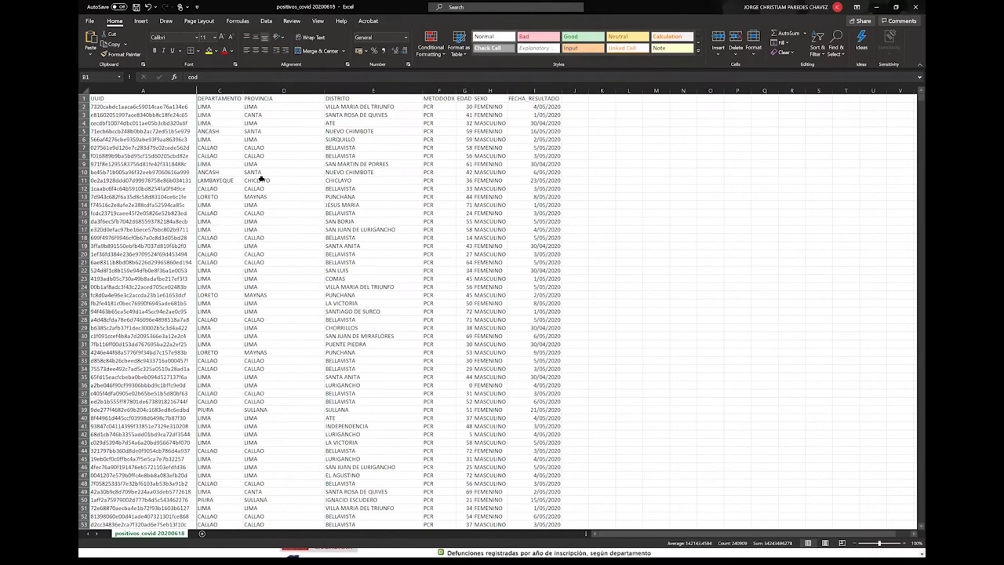
Examine the first record field by field, from UUID through location, METODODX, EDAD and SEXO to FECHA_RESULTADO
{"action": "key", "text": "Left"}
{"action": "key", "text": "Down"}
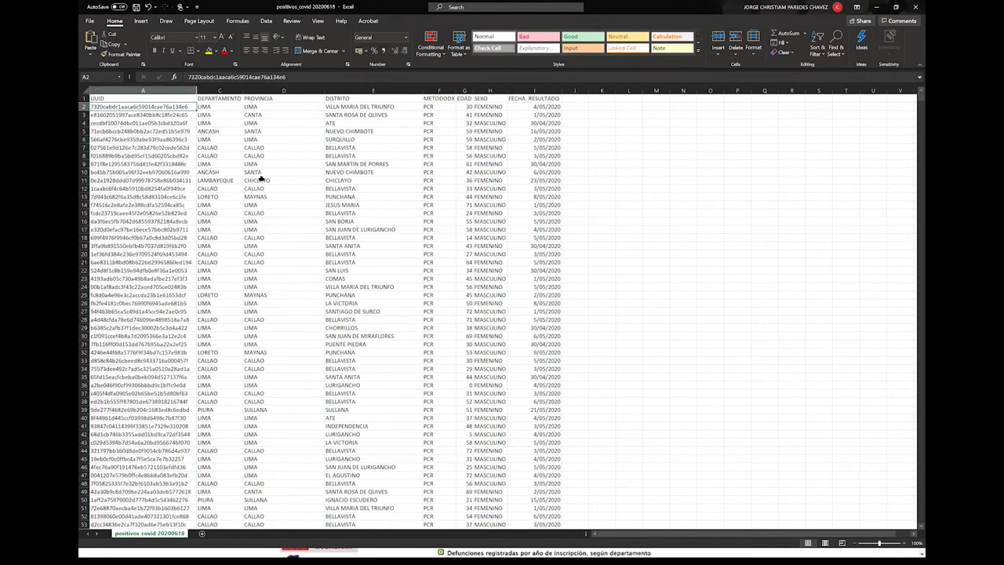
{"action": "key", "text": "ctrl+c"}
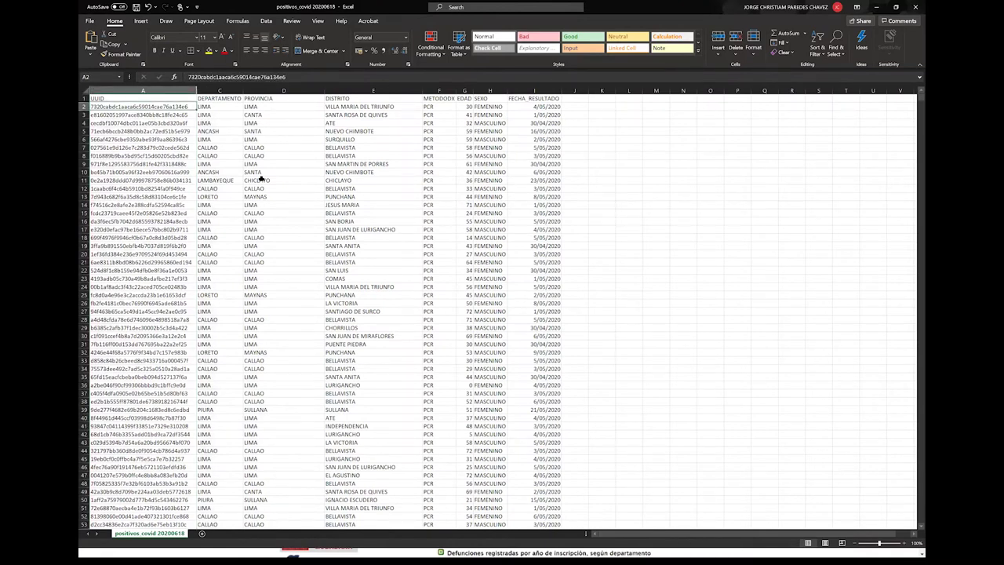
{"action": "key", "text": "Right"}
{"action": "key", "text": "shift+Right"}
{"action": "key", "text": "shift+Right"}
{"action": "key", "text": "shift+Right"}
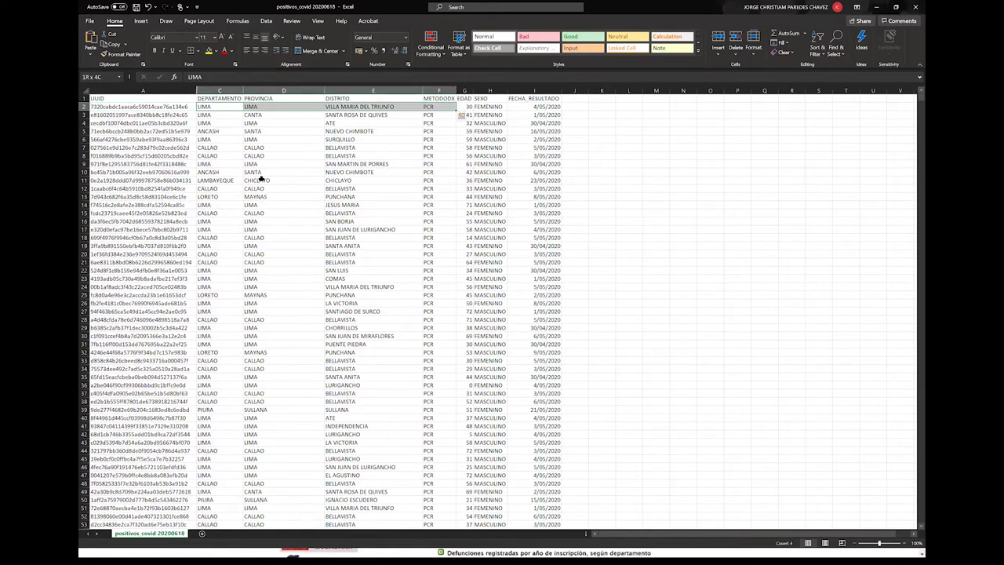
{"action": "key", "text": "shift+Left"}
{"action": "key", "text": "shift+Left"}
{"action": "key", "text": "shift+Left"}
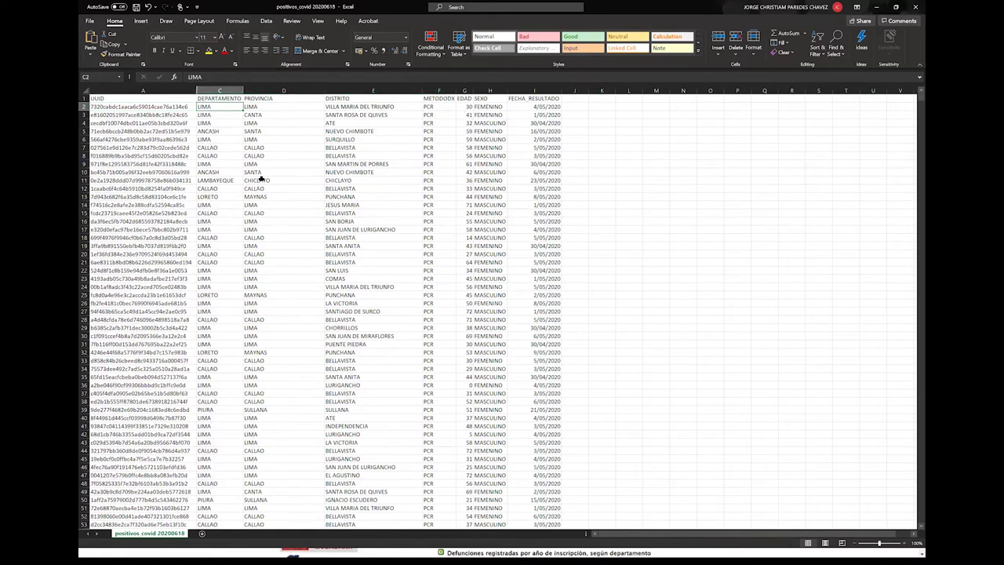
{"action": "key", "text": "Right"}
{"action": "key", "text": "Right"}
{"action": "key", "text": "Right"}
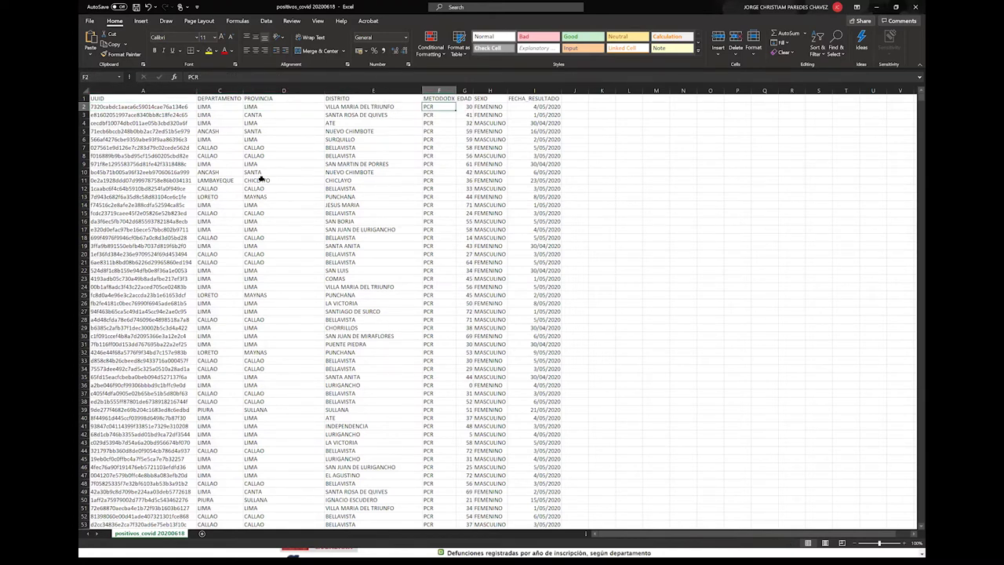
{"action": "key", "text": "Right"}
{"action": "key", "text": "Right"}
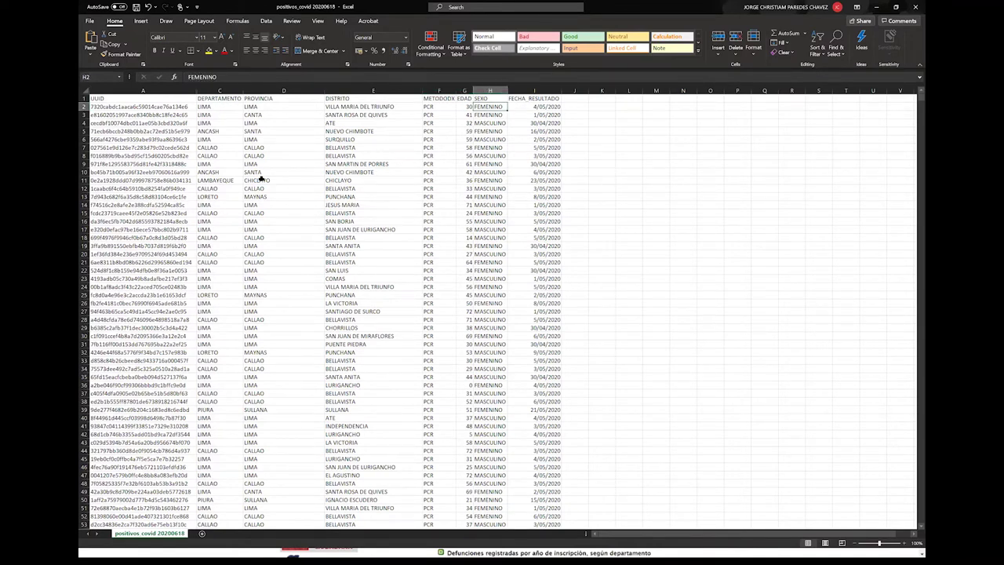
{"action": "key", "text": "Right"}
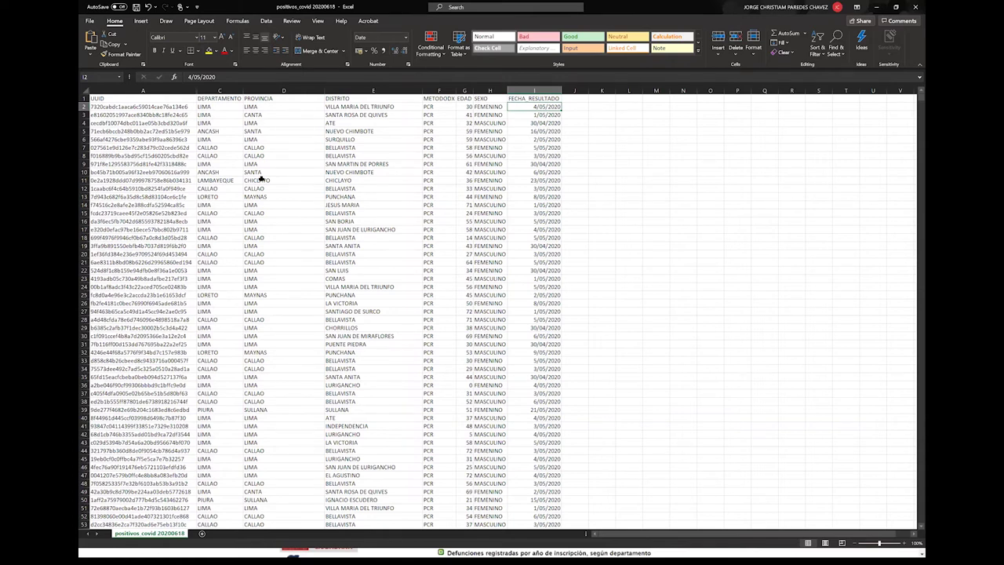
{"action": "key", "text": "Home"}
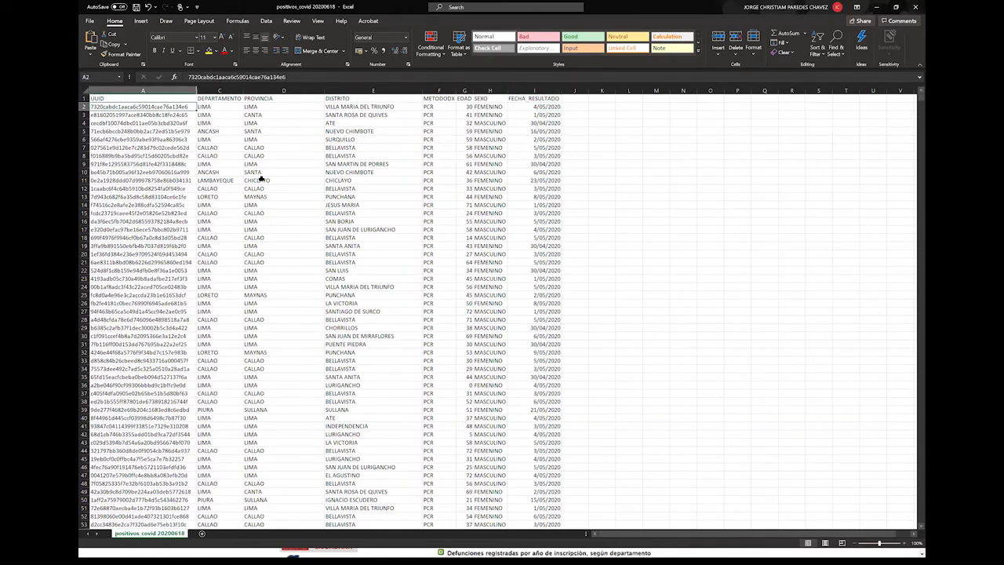
{"action": "key", "text": "Up"}
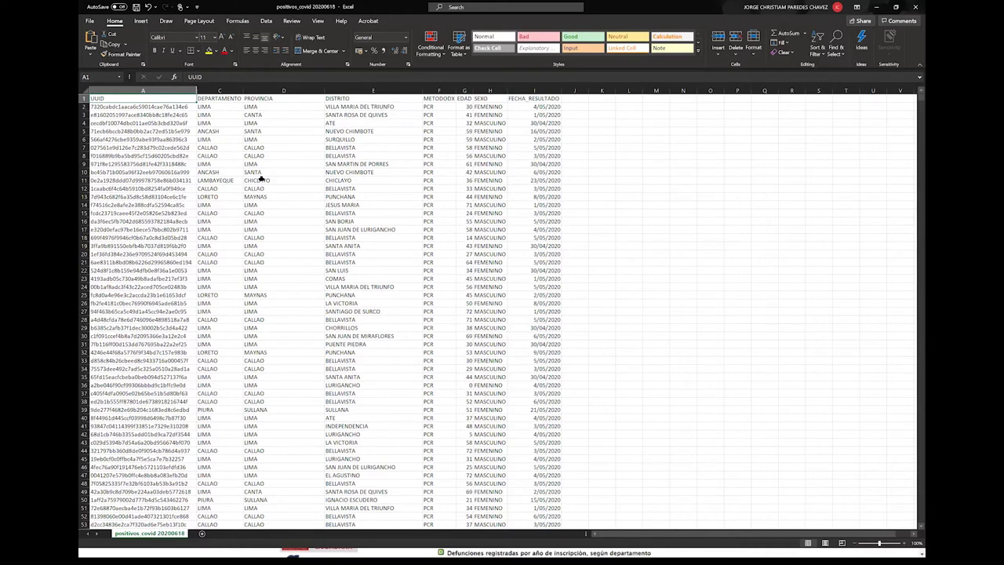
Review the first record's DEPARTAMENTO, PROVINCIA and DISTRITO values and how the location fields relate
{"action": "key", "text": "Right"}
{"action": "key", "text": "Right"}
{"action": "key", "text": "Right"}
{"action": "key", "text": "Right"}
{"action": "key", "text": "Down"}
{"action": "key", "text": "Left"}
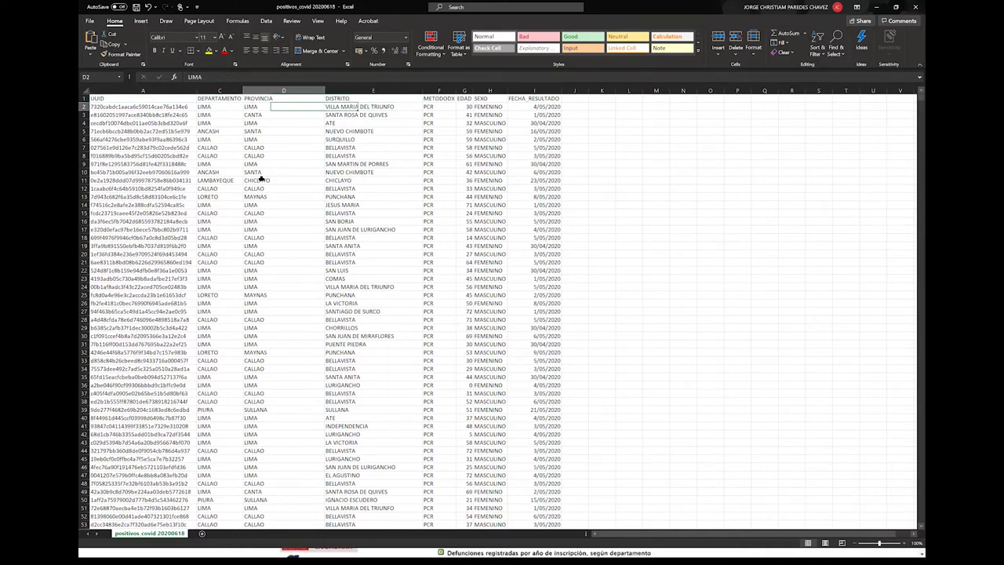
{"action": "key", "text": "Left"}
{"action": "key", "text": "Up"}
{"action": "key", "text": "Down"}
{"action": "key", "text": "Right"}
{"action": "key", "text": "Right"}
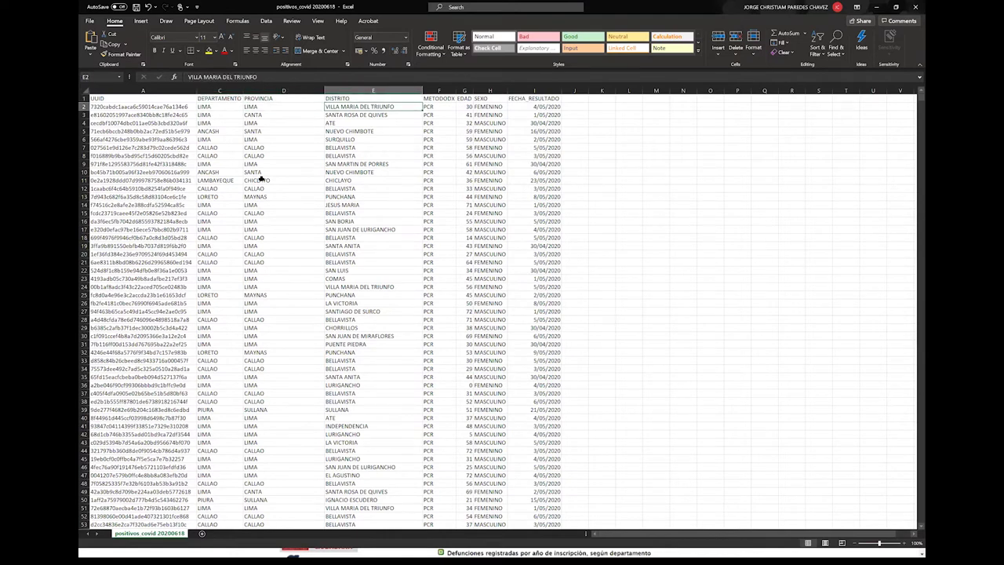
{"action": "key", "text": "Left"}
{"action": "key", "text": "Left"}
{"action": "key", "text": "Left"}
{"action": "key", "text": "Right"}
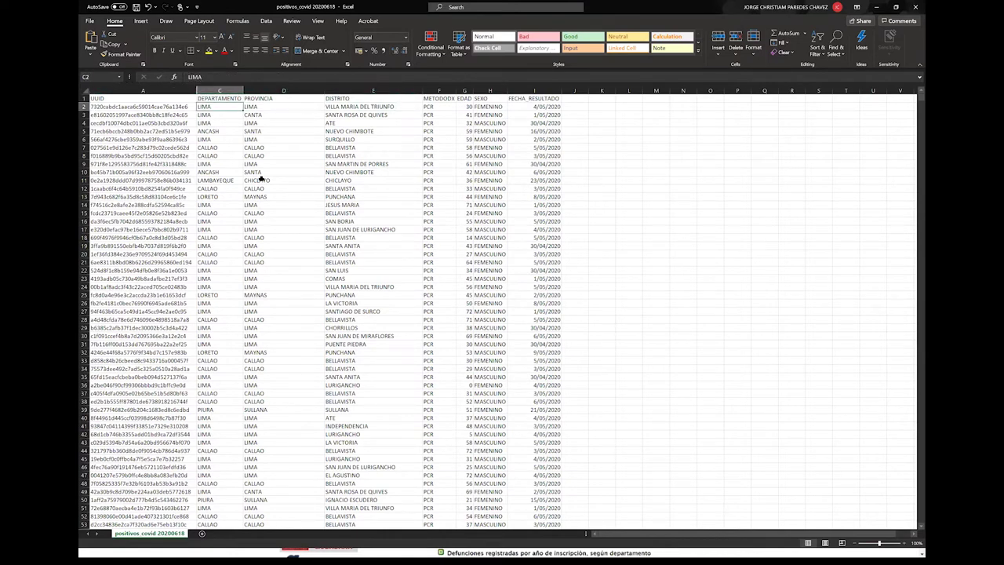
{"action": "key", "text": "Right"}
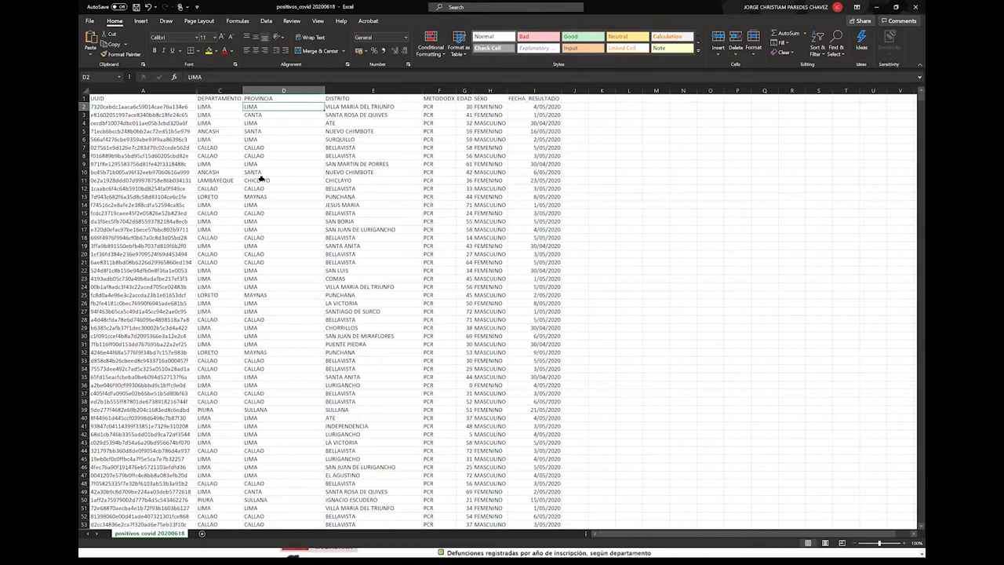
Select the DEPARTAMENTO, PROVINCIA and DISTRITO headers in C1:E1
{"action": "key", "text": "Left"}
{"action": "key", "text": "Up"}
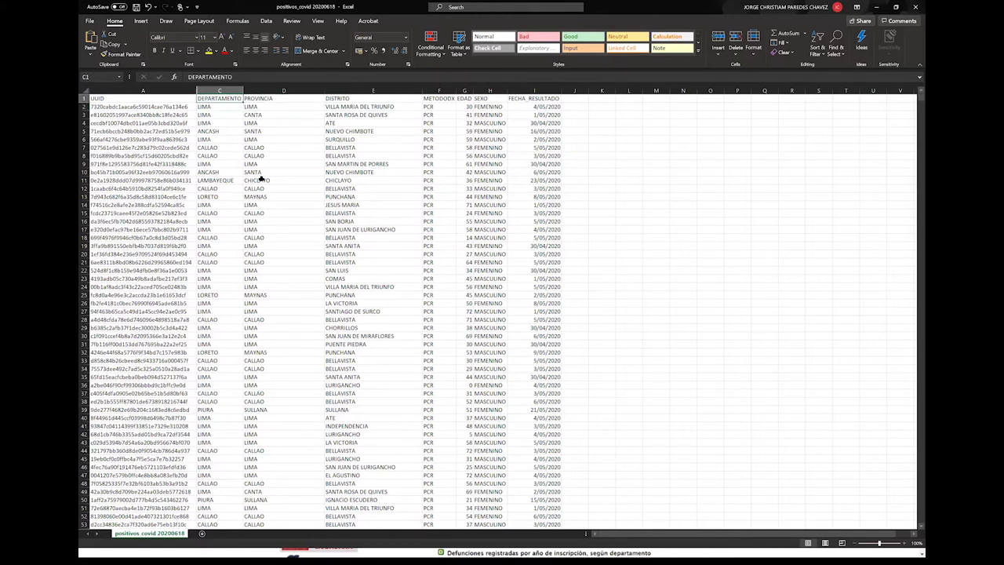
{"action": "key", "text": "shift+Right"}
{"action": "key", "text": "shift+Right"}
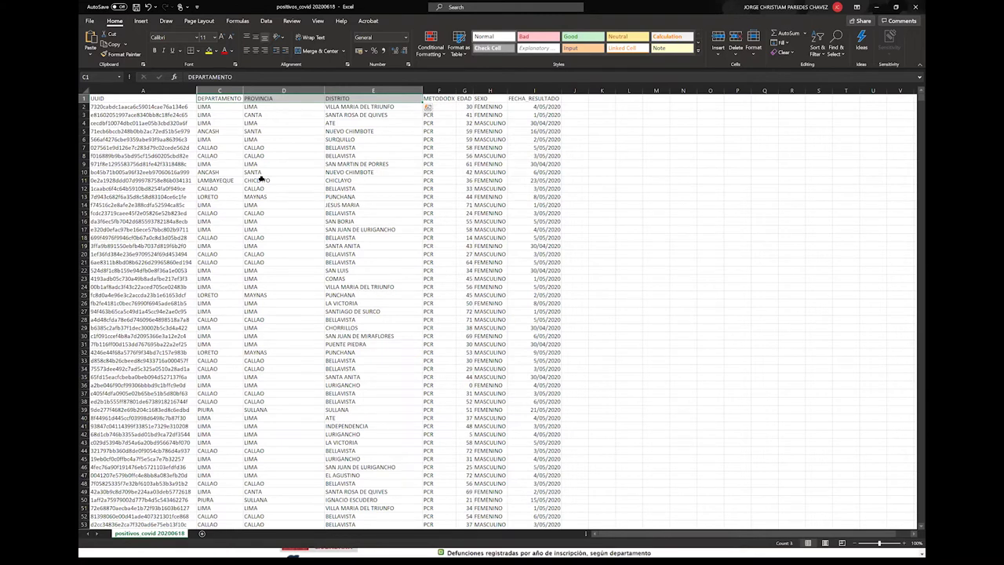
{"action": "key", "text": "Right"}
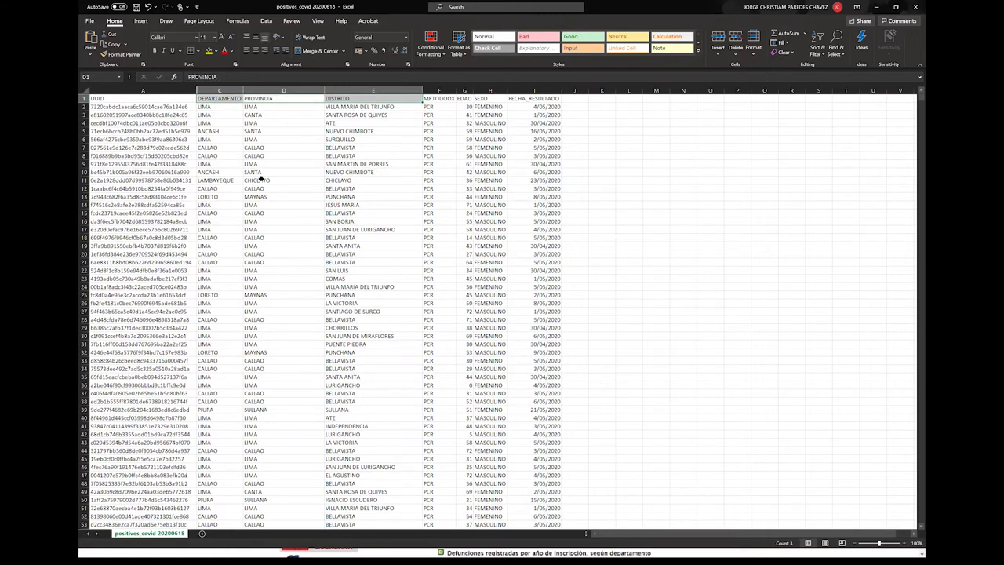
Switch to the browser's INEI page and view the Población y Vivienda statistics list at a larger zoom
{"action": "key", "text": "alt+Tab"}
{"action": "key", "text": "Tab"}
{"action": "key", "text": "Tab"}
{"action": "key", "text": "shift+Tab"}
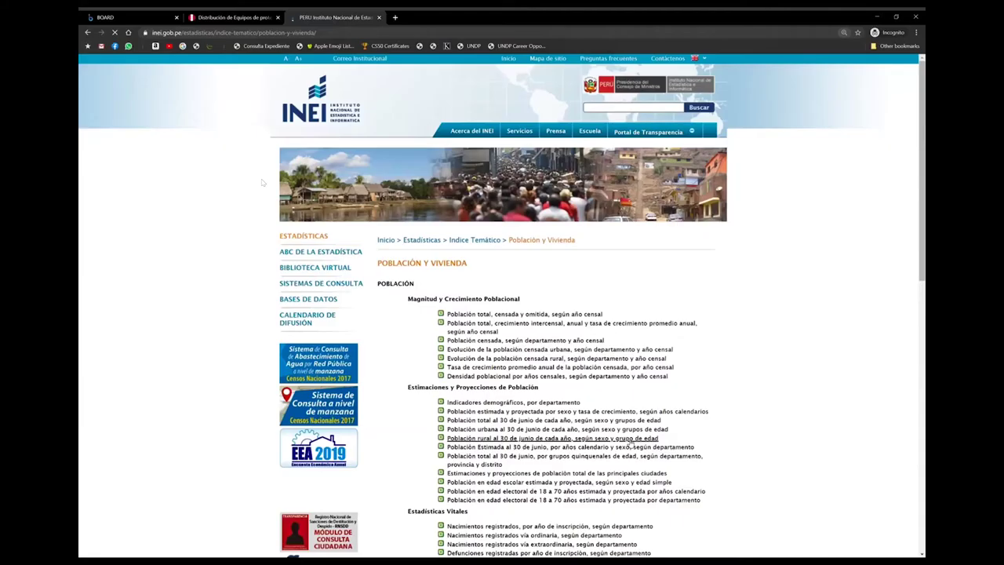
{"action": "key", "text": "ctrl+plus"}
{"action": "scroll", "coordinate": [630, 441], "scroll_direction": "down", "scroll_amount": 3}
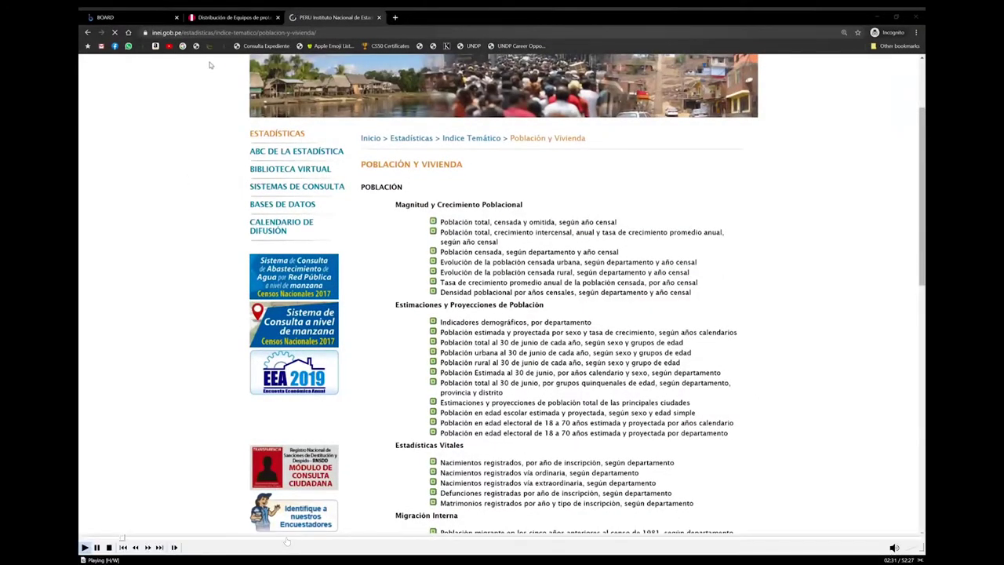
Skip forward through the full-screen screen recording of the INEI page to 26:26 and pause playback
{"action": "left_click", "coordinate": [266, 540]}
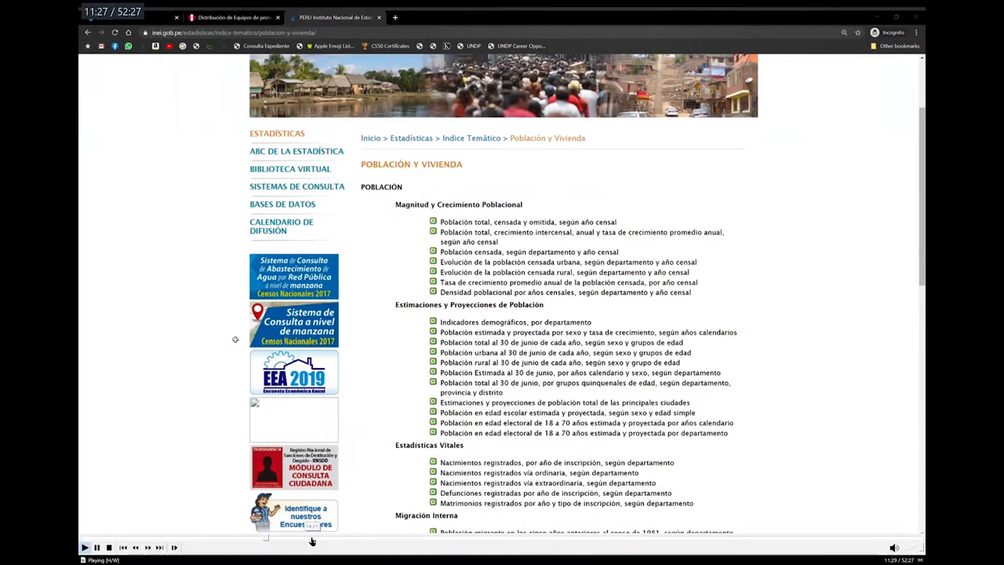
{"action": "left_click", "coordinate": [312, 542]}
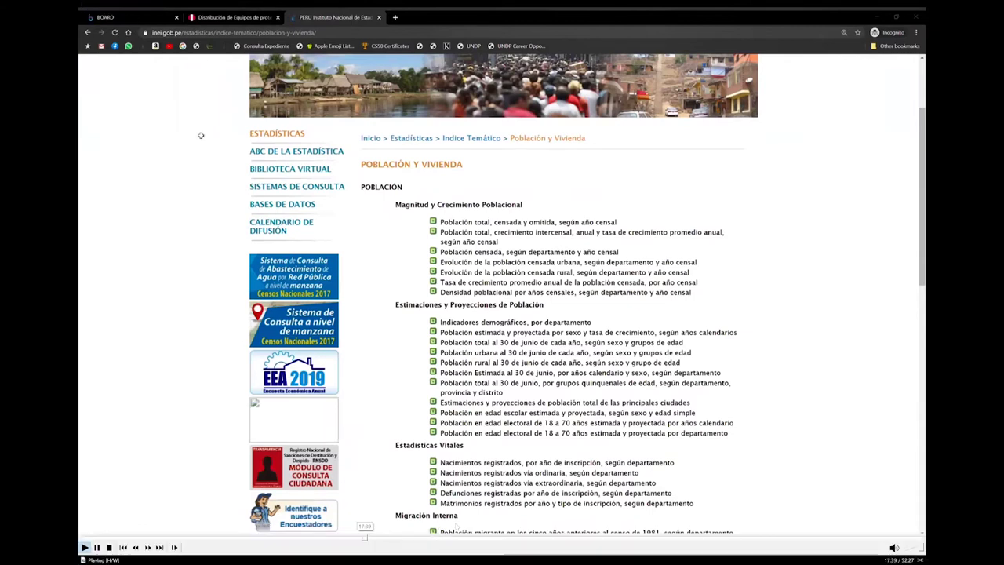
{"action": "left_click", "coordinate": [417, 540]}
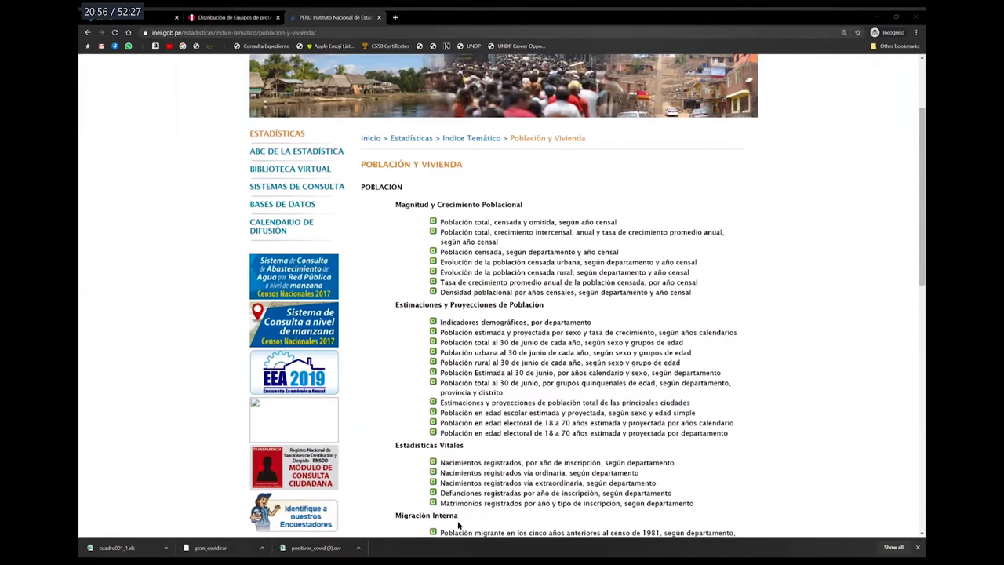
{"action": "left_click", "coordinate": [471, 538]}
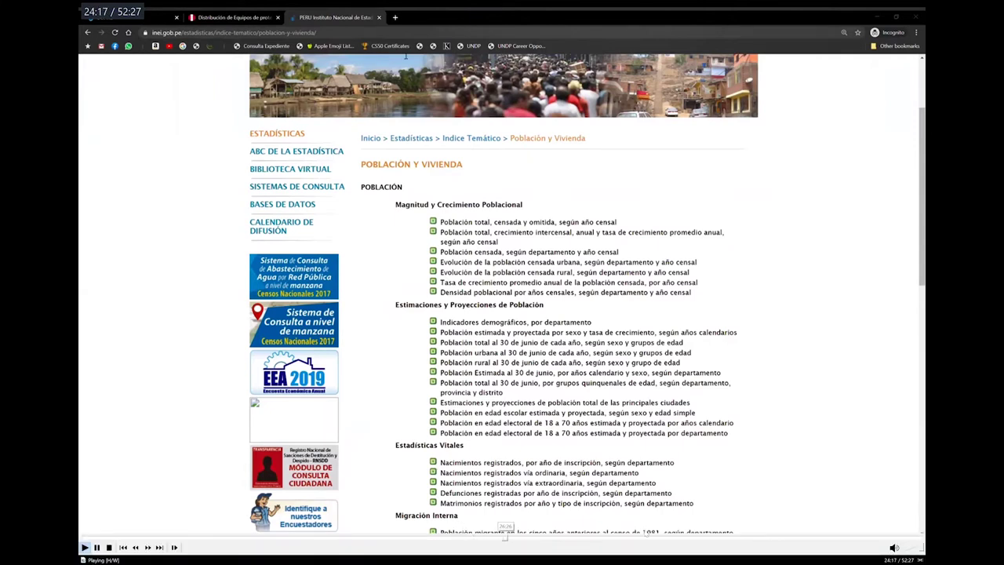
{"action": "left_click", "coordinate": [505, 538]}
{"action": "key", "text": "space"}
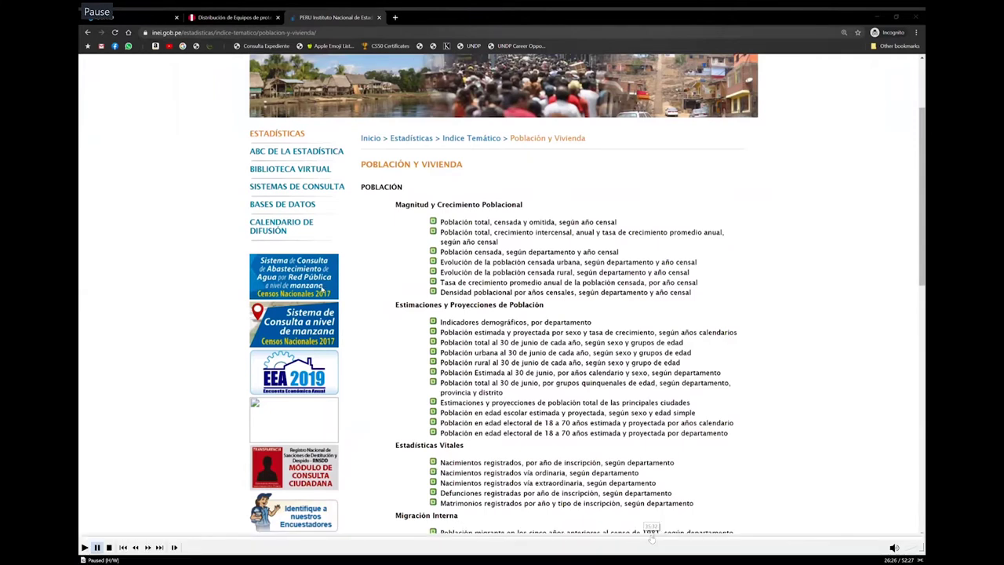
Check the paused recording at 35:32 and at 23:56, toggling the player's full-screen view
{"action": "left_click", "coordinate": [651, 540]}
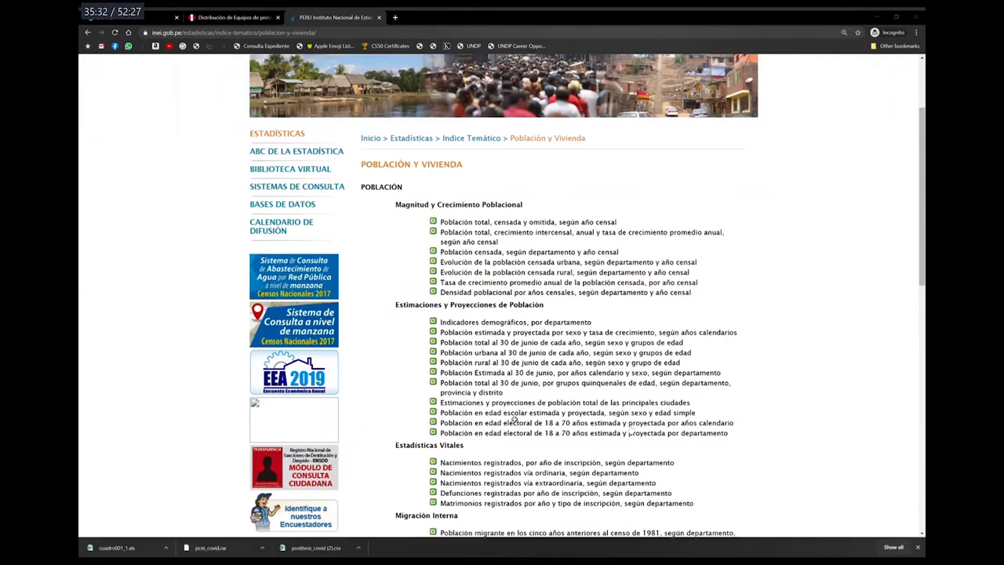
{"action": "double_click", "coordinate": [527, 396]}
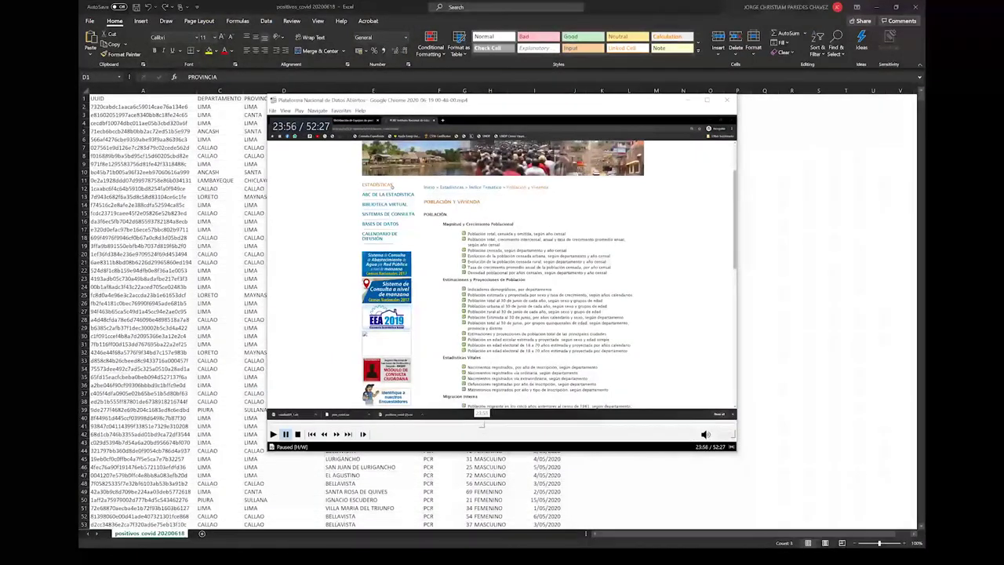
{"action": "left_click", "coordinate": [482, 424]}
{"action": "double_click", "coordinate": [509, 352]}
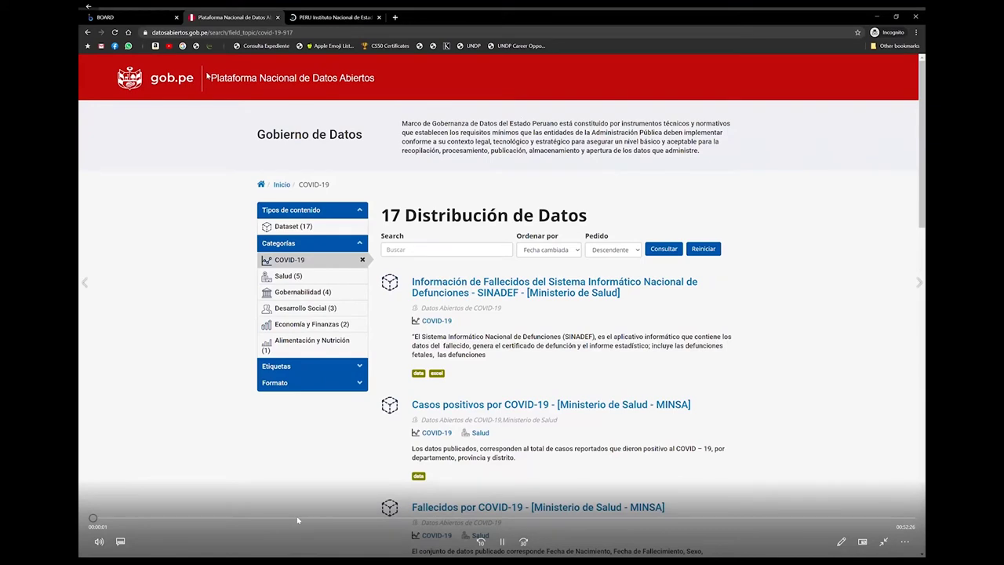
Search the reopened recording from its beginning to beyond the 15-minute mark
{"action": "left_click", "coordinate": [298, 520]}
{"action": "left_click", "coordinate": [333, 519]}
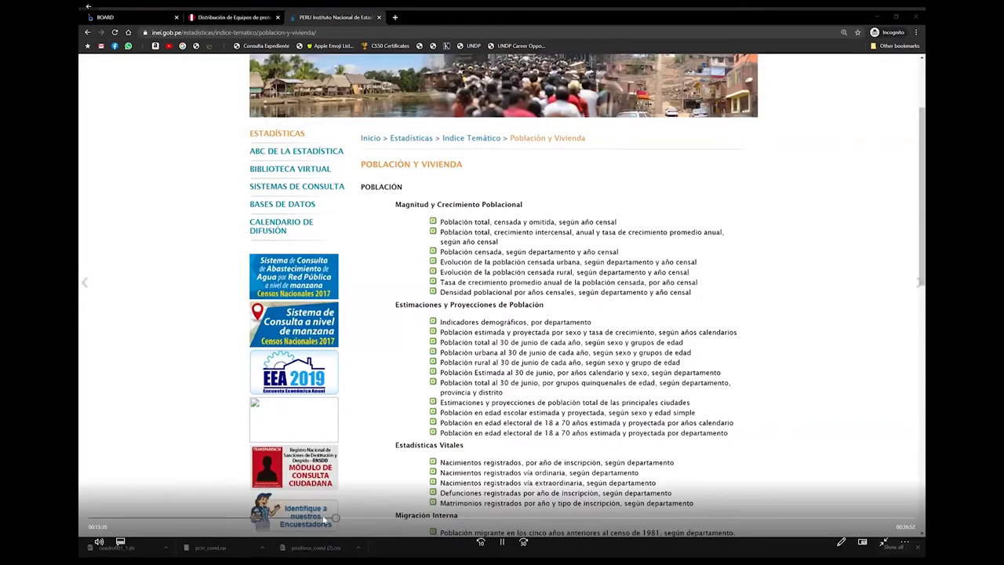
{"action": "left_click_drag", "start_coordinate": [334, 519], "coordinate": [496, 518]}
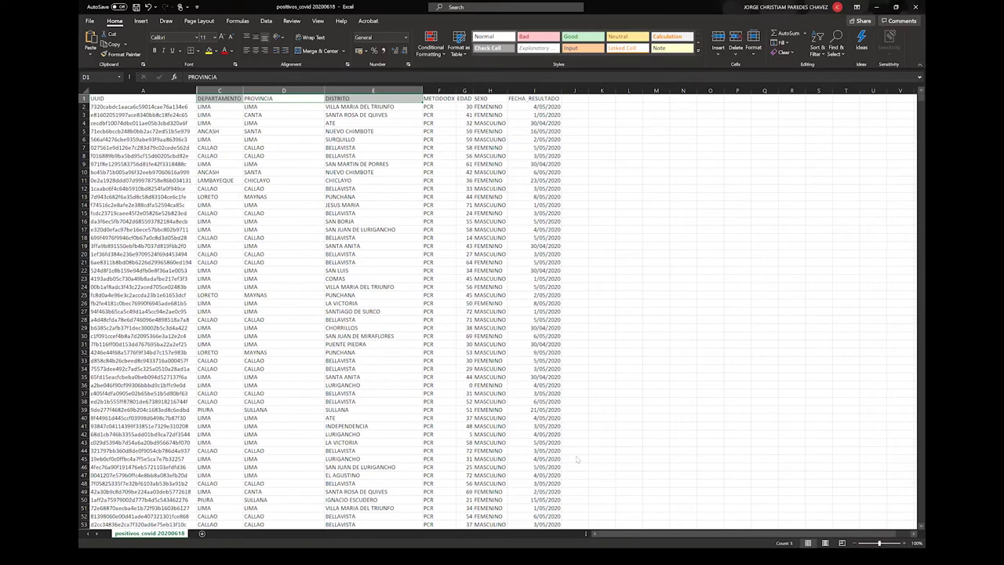
Switch to the data folder in File Explorer and open the Censo Población workbook in Excel
{"action": "key", "text": "alt+Tab"}
{"action": "key", "text": "alt+shift+Tab"}
{"action": "key", "text": "alt+Tab"}
{"action": "key", "text": "alt+Tab"}
{"action": "key", "text": "alt+Tab"}
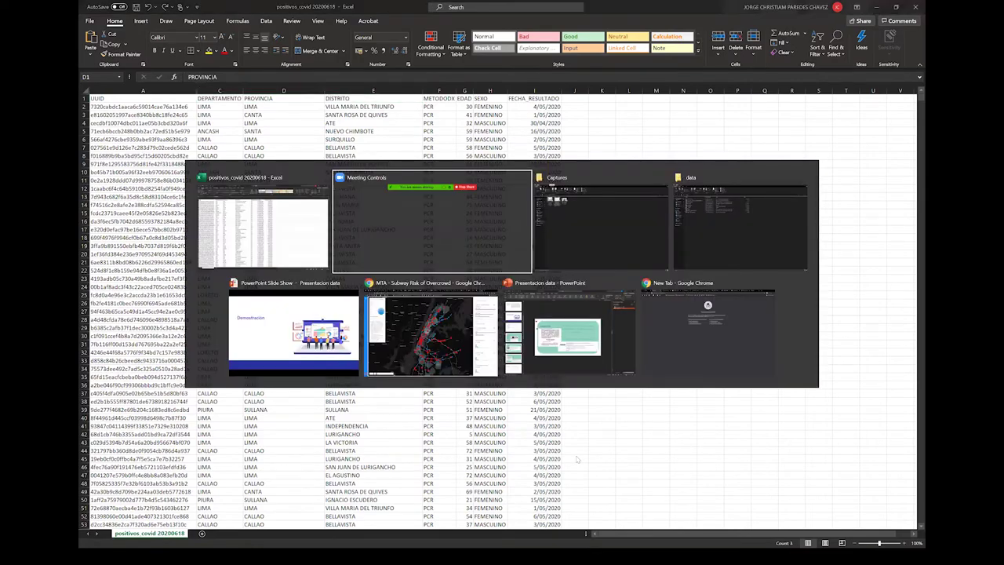
{"action": "key", "text": "Up"}
{"action": "key", "text": "Up"}
{"action": "key", "text": "Up"}
{"action": "key", "text": "Up"}
{"action": "key", "text": "Down"}
{"action": "key", "text": "Down"}
{"action": "key", "text": "Down"}
{"action": "key", "text": "Down"}
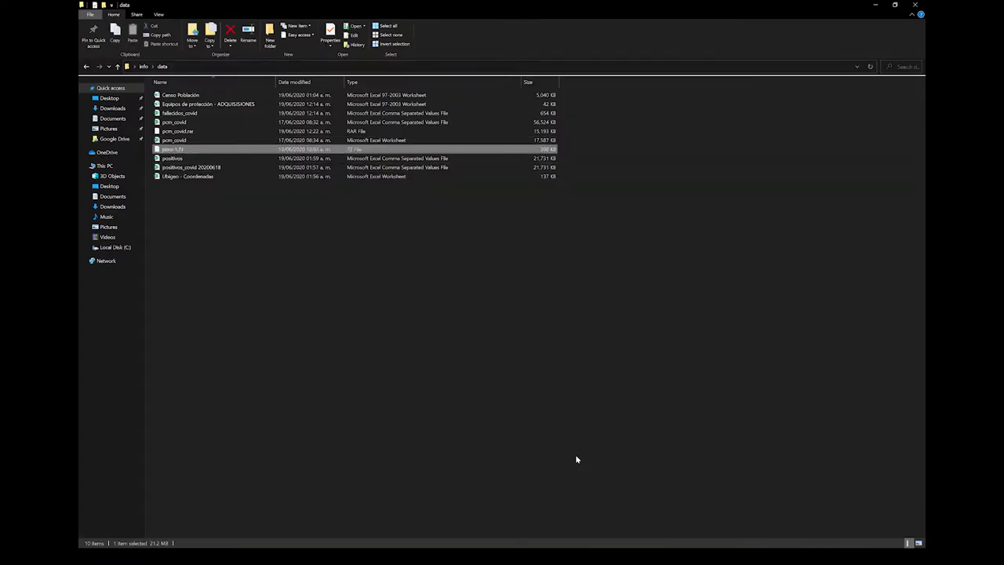
{"action": "key", "text": "Up"}
{"action": "key", "text": "Home"}
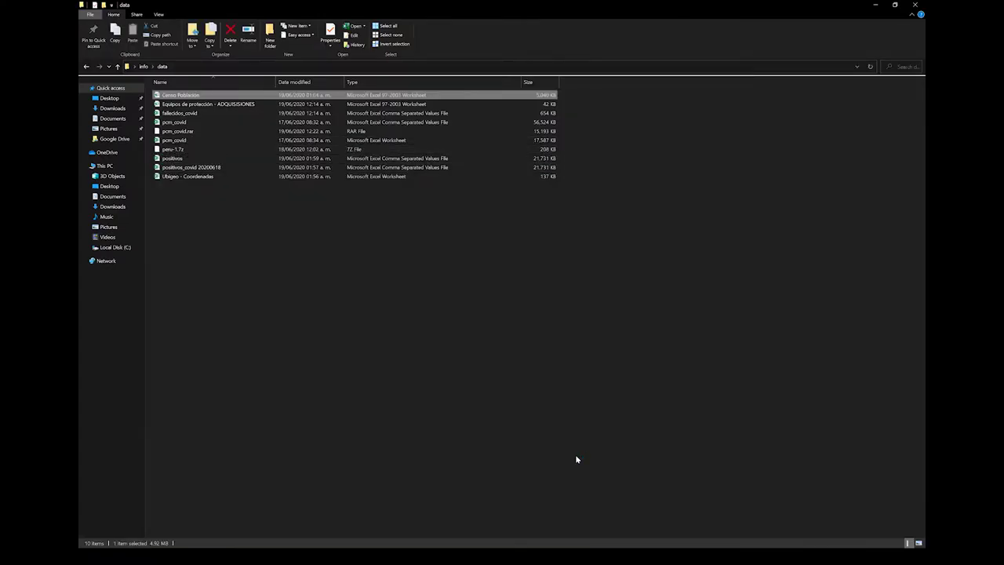
{"action": "key", "text": "alt+Tab"}
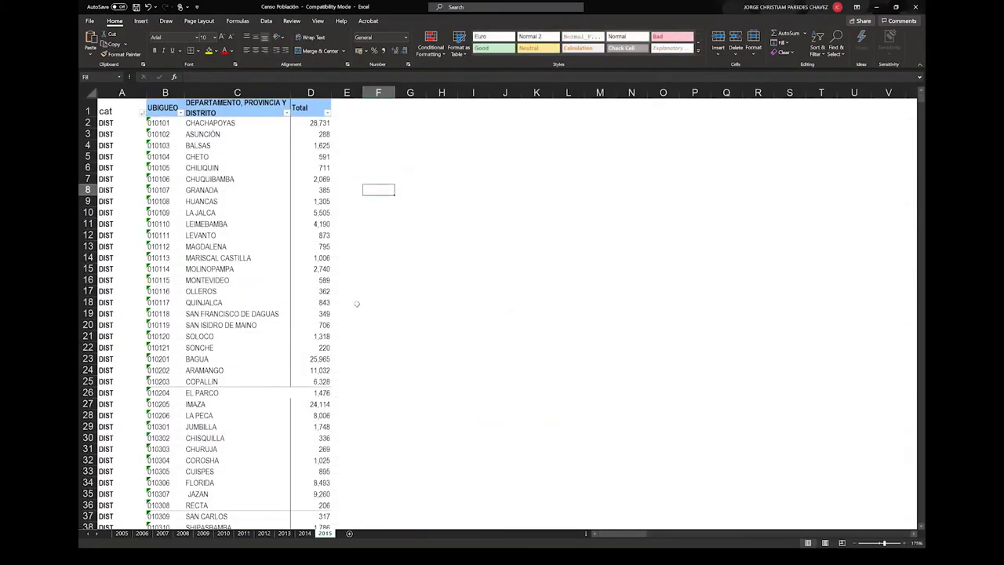
Display the 2014 sheet's population table by five-year age groups at a larger zoom, with the ubigeo codes in view
{"action": "left_click", "coordinate": [304, 534]}
{"action": "scroll", "coordinate": [332, 251], "scroll_direction": "up", "scroll_amount": 1}
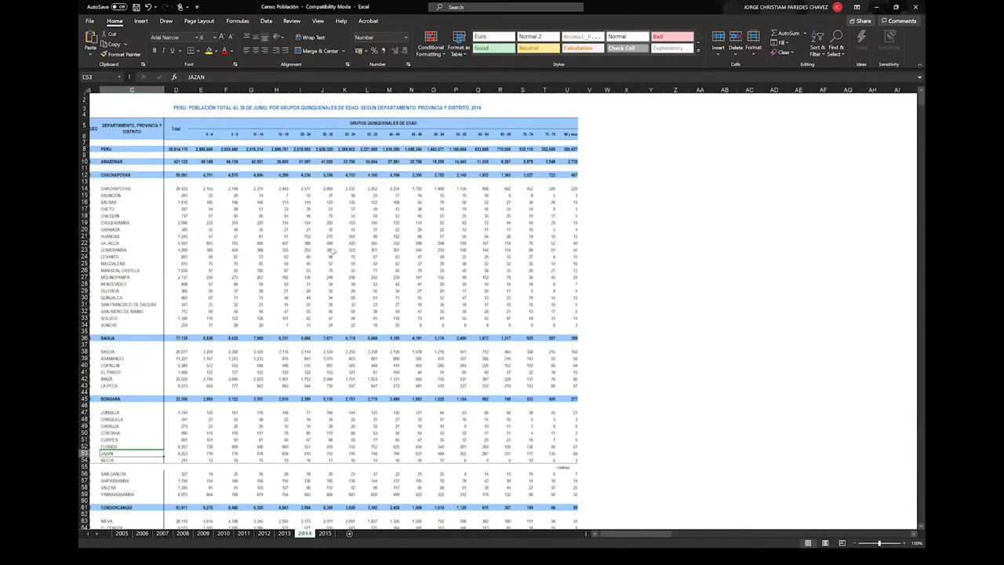
{"action": "scroll", "coordinate": [333, 251], "scroll_direction": "up", "scroll_amount": 2}
{"action": "scroll", "coordinate": [332, 251], "scroll_direction": "left", "scroll_amount": 2}
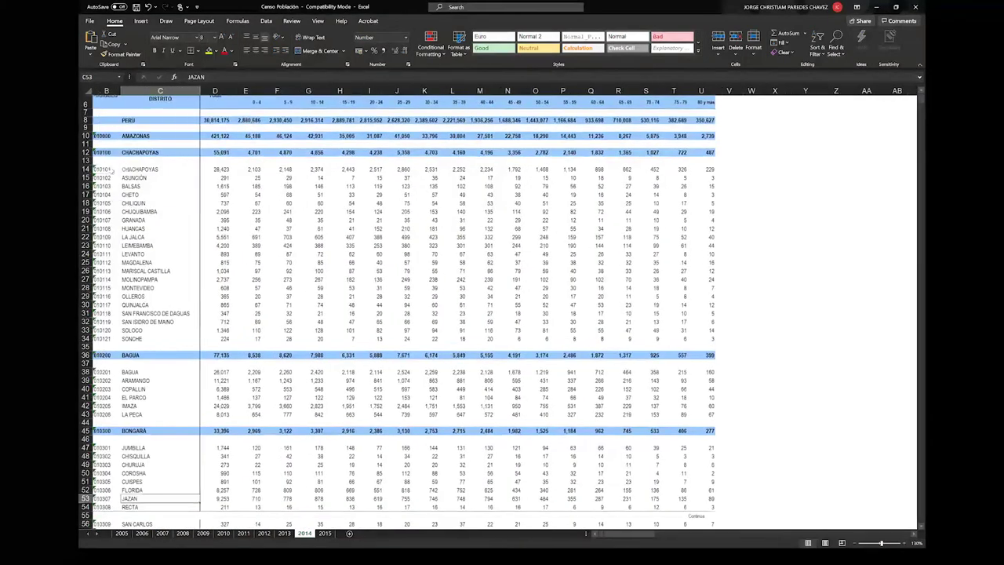
Examine the CHACHAPOYAS district row's total population, ubigeo code and name, ending with B14:C14 selected
{"action": "left_click_drag", "start_coordinate": [108, 169], "coordinate": [135, 173]}
{"action": "left_click", "coordinate": [104, 169]}
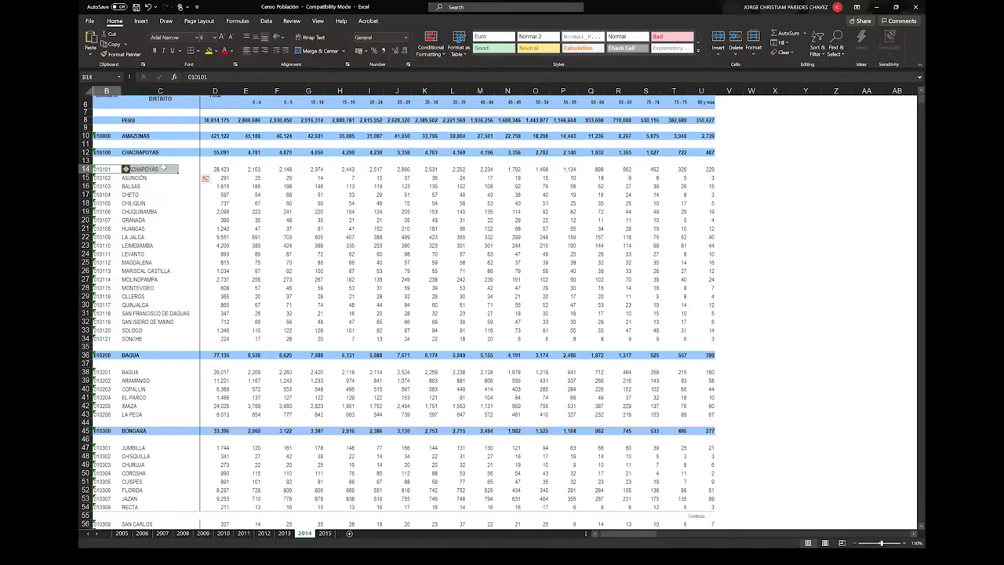
{"action": "left_click", "coordinate": [216, 168]}
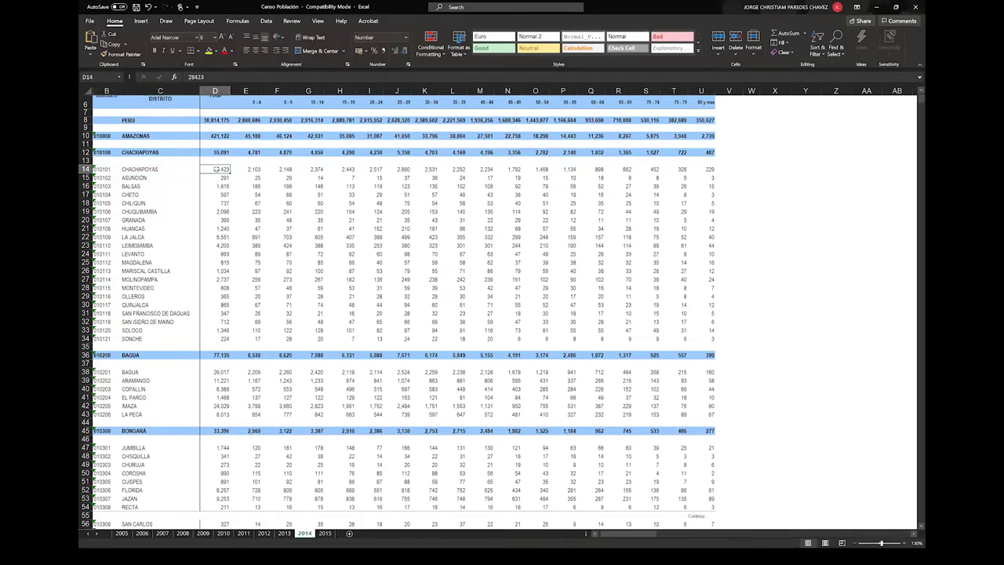
{"action": "left_click_drag", "start_coordinate": [110, 169], "coordinate": [129, 168]}
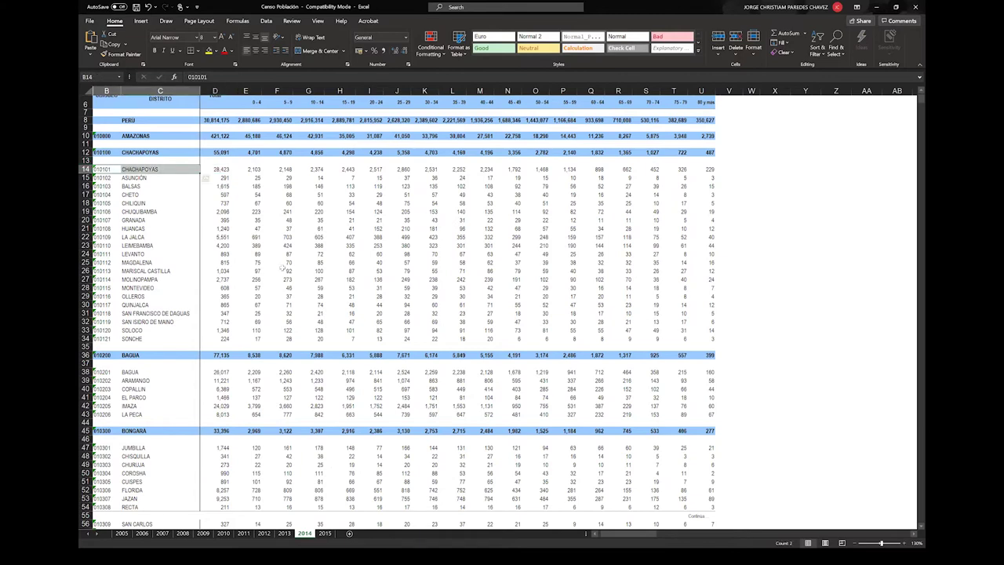
Return to the data folder and open the Ubigeo - Coordenadas workbook
{"action": "key", "text": "alt+Tab"}
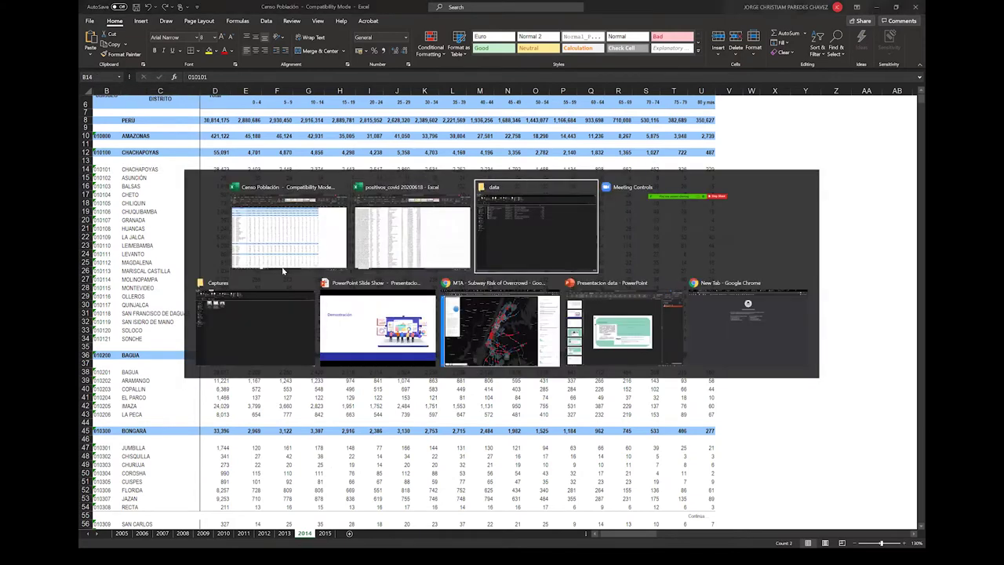
{"action": "key", "text": "Down"}
{"action": "key", "text": "Down"}
{"action": "key", "text": "Down"}
{"action": "key", "text": "Down"}
{"action": "key", "text": "Down"}
{"action": "key", "text": "Down"}
{"action": "key", "text": "Down"}
{"action": "key", "text": "Down"}
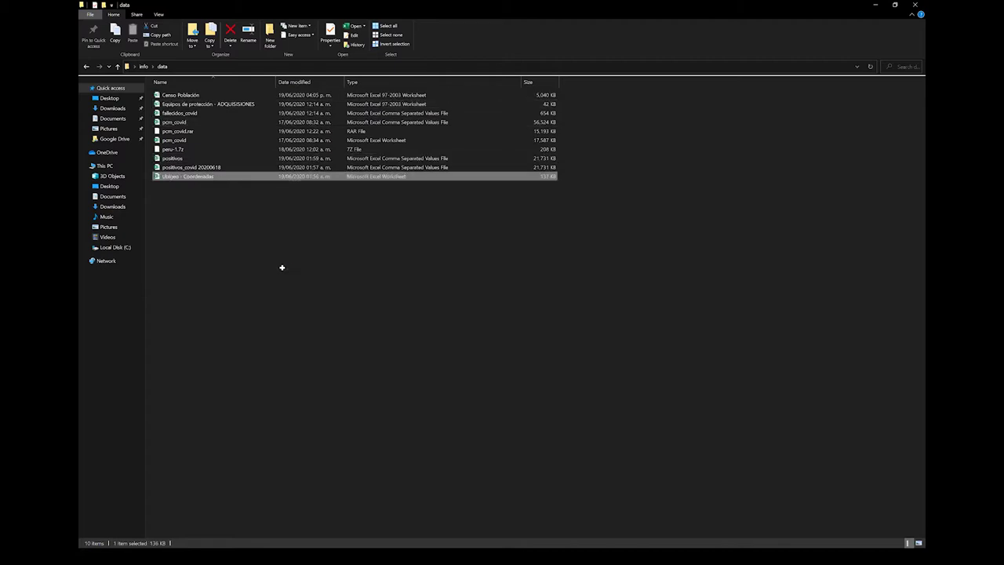
{"action": "key", "text": "alt+Tab"}
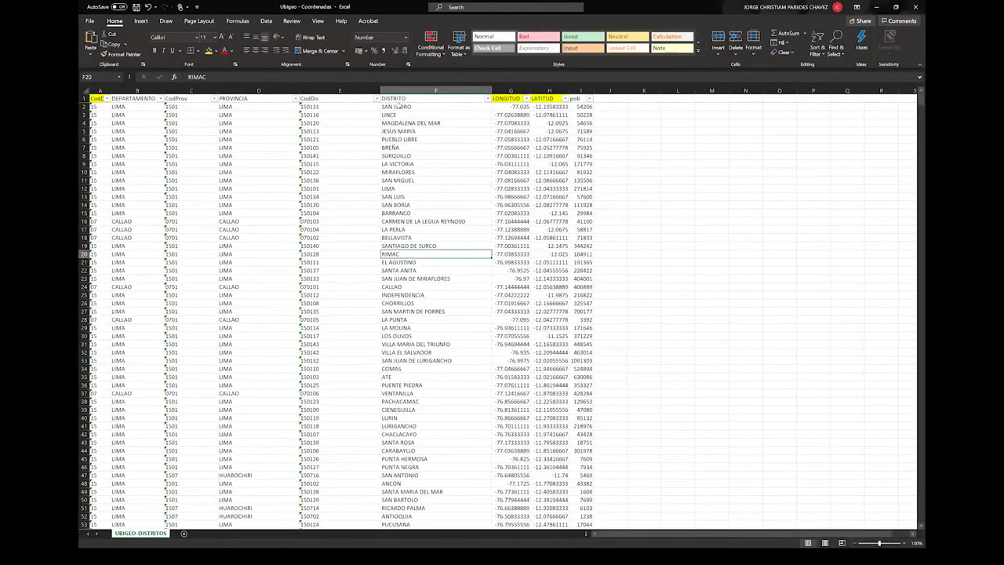
Examine the district names and the LONGITUD and LATITUD values in G4:H7, and return to the Censo Población workbook
{"action": "left_click_drag", "start_coordinate": [435, 107], "coordinate": [368, 115]}
{"action": "left_click_drag", "start_coordinate": [511, 124], "coordinate": [538, 146]}
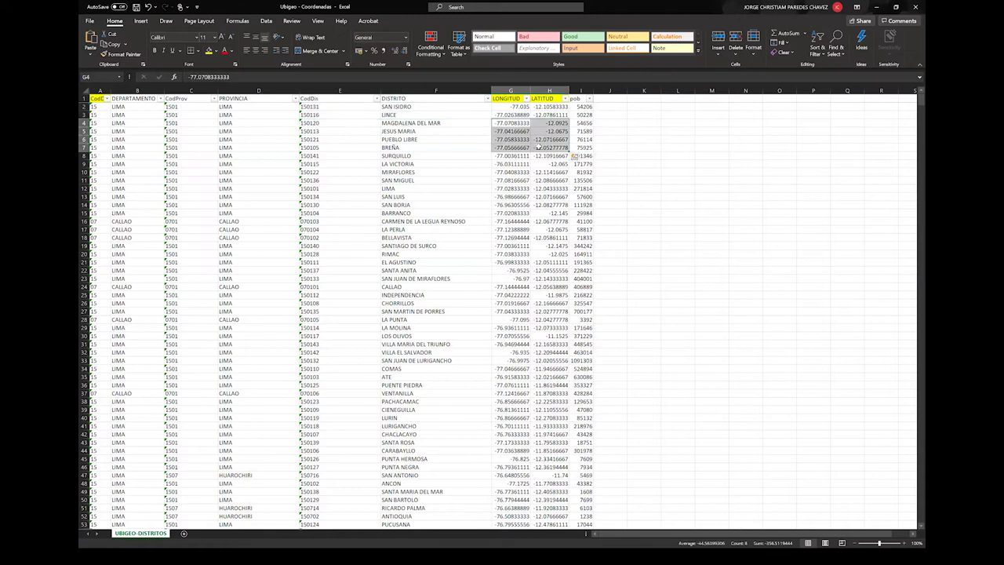
{"action": "key", "text": "alt+Tab"}
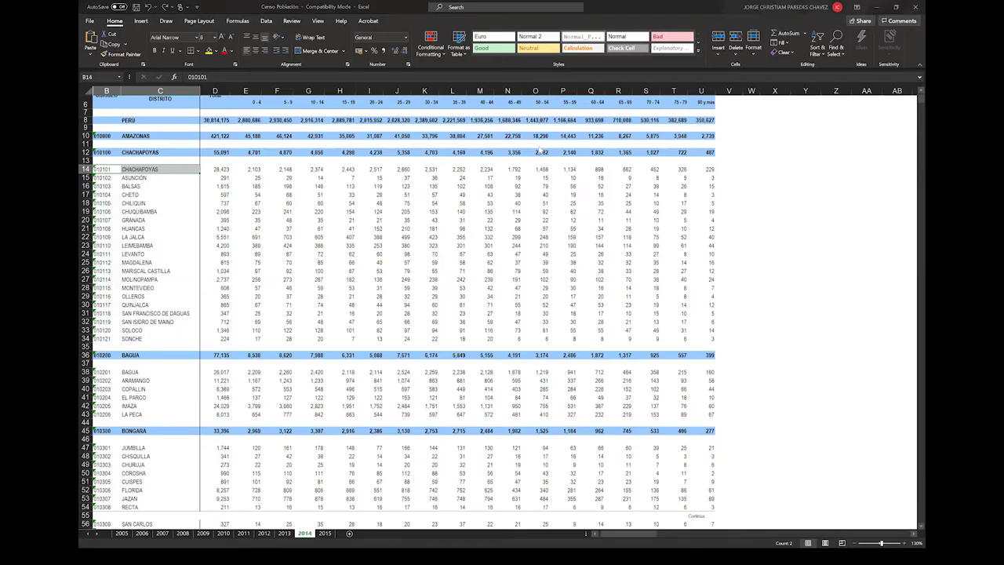
Switch back to the data folder and look through its file list up to fallecidos_covid
{"action": "key", "text": "alt+Tab"}
{"action": "key", "text": "alt+Tab"}
{"action": "key", "text": "alt+Tab"}
{"action": "key", "text": "alt+Tab"}
{"action": "key", "text": "alt+shift+Tab"}
{"action": "key", "text": "alt+shift+Tab"}
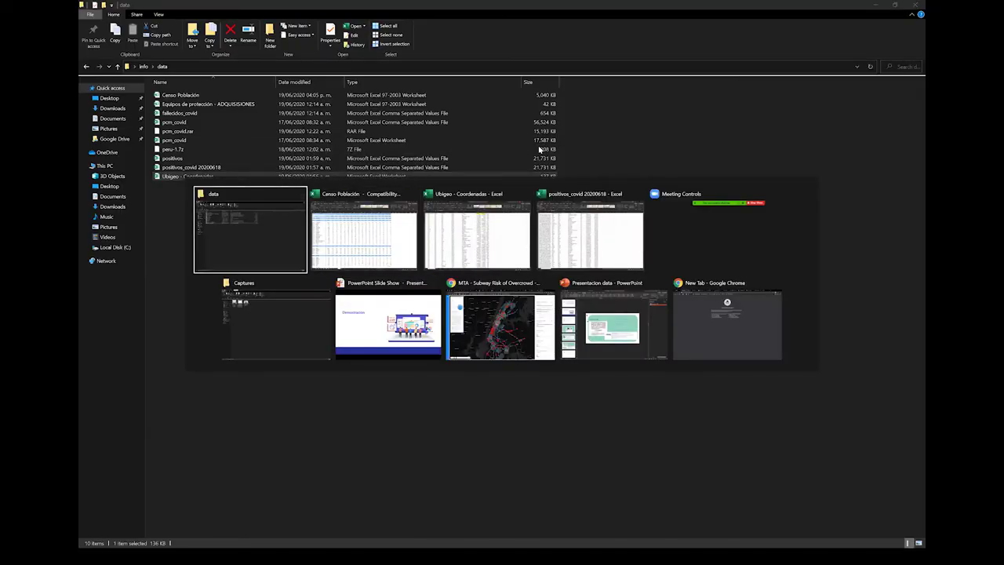
{"action": "key", "text": "Up"}
{"action": "key", "text": "Up"}
{"action": "key", "text": "Up"}
{"action": "key", "text": "Up"}
{"action": "key", "text": "Up"}
{"action": "key", "text": "Up"}
{"action": "key", "text": "Up"}
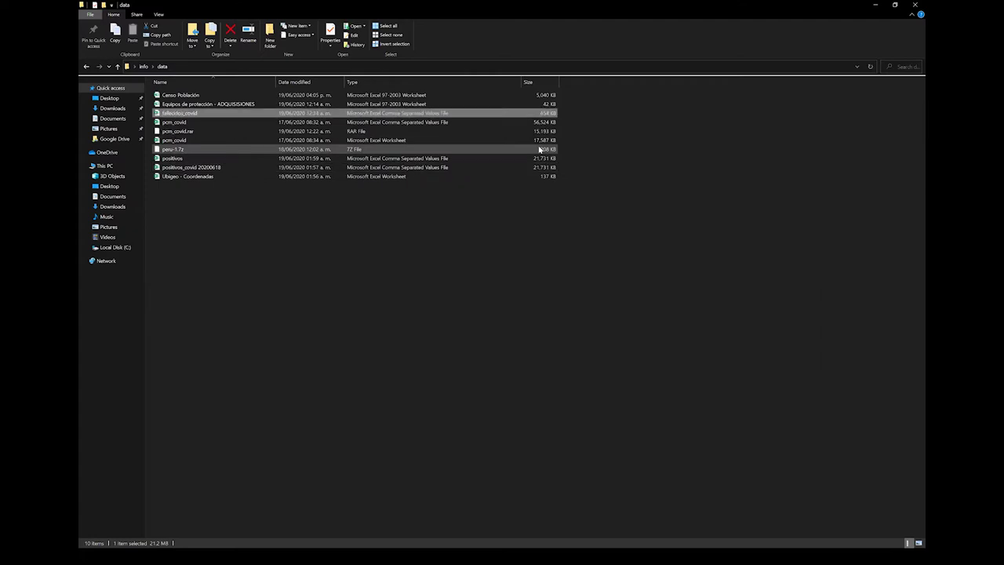
{"action": "key", "text": "alt+Tab"}
{"action": "key", "text": "alt+shift+Tab"}
Open a new File Explorer window and browse to the Dataset folder inside C:\Board
{"action": "key", "text": "super+e"}
{"action": "double_click", "coordinate": [219, 139]}
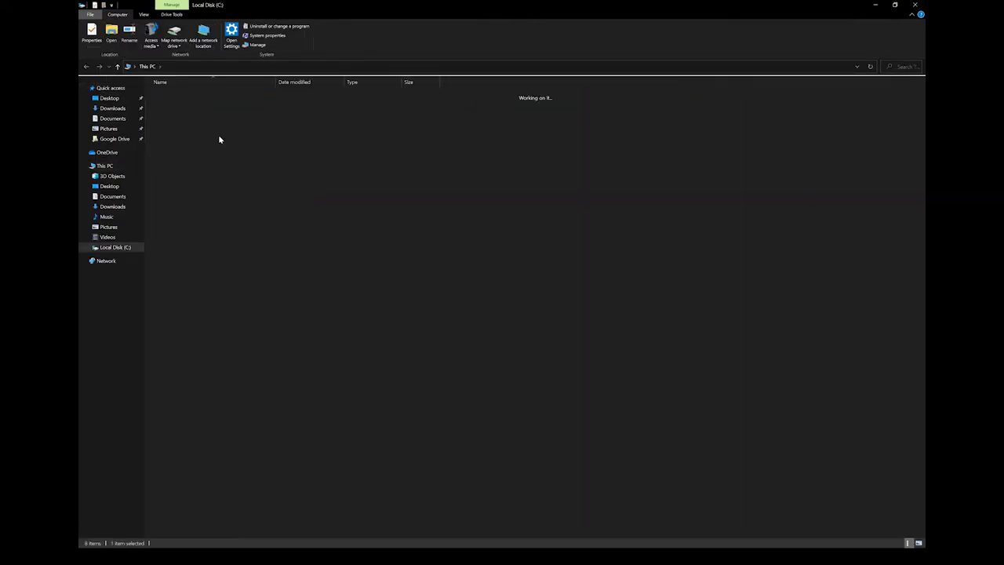
{"action": "double_click", "coordinate": [220, 139]}
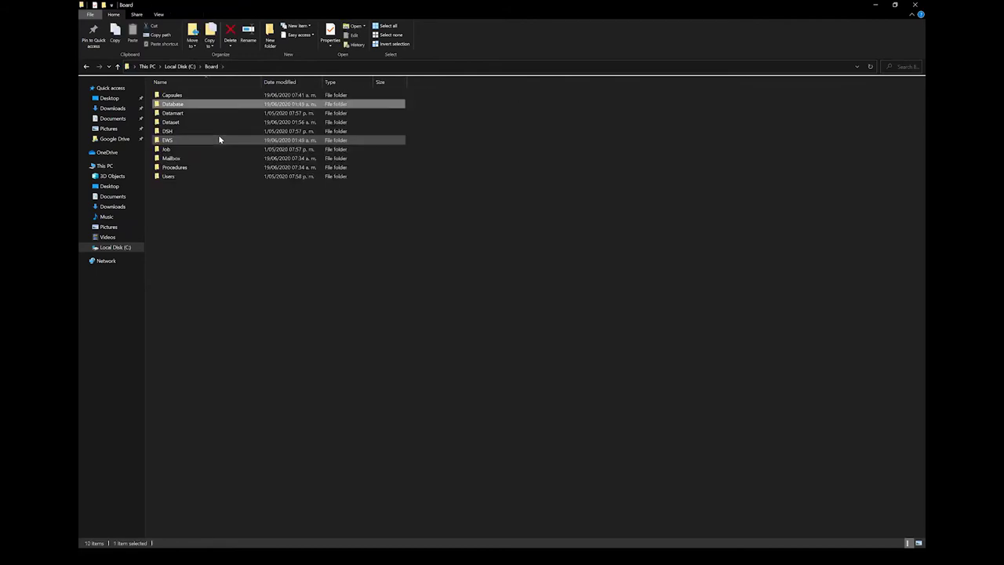
{"action": "key", "text": "Return"}
{"action": "key", "text": "Down"}
{"action": "key", "text": "Up"}
{"action": "key", "text": "Return"}
{"action": "key", "text": "BackSpace"}
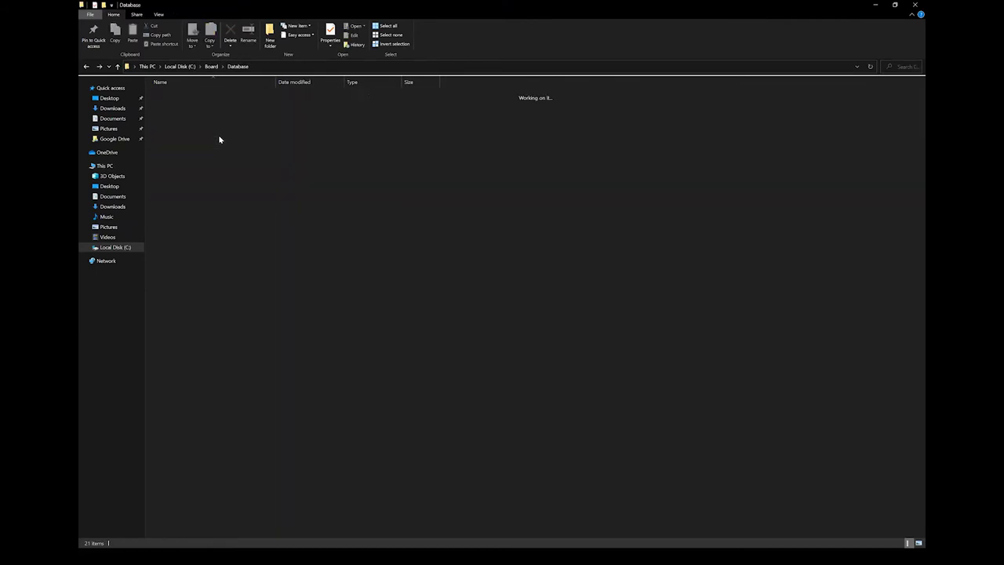
{"action": "key", "text": "BackSpace"}
{"action": "key", "text": "Down"}
{"action": "key", "text": "Return"}
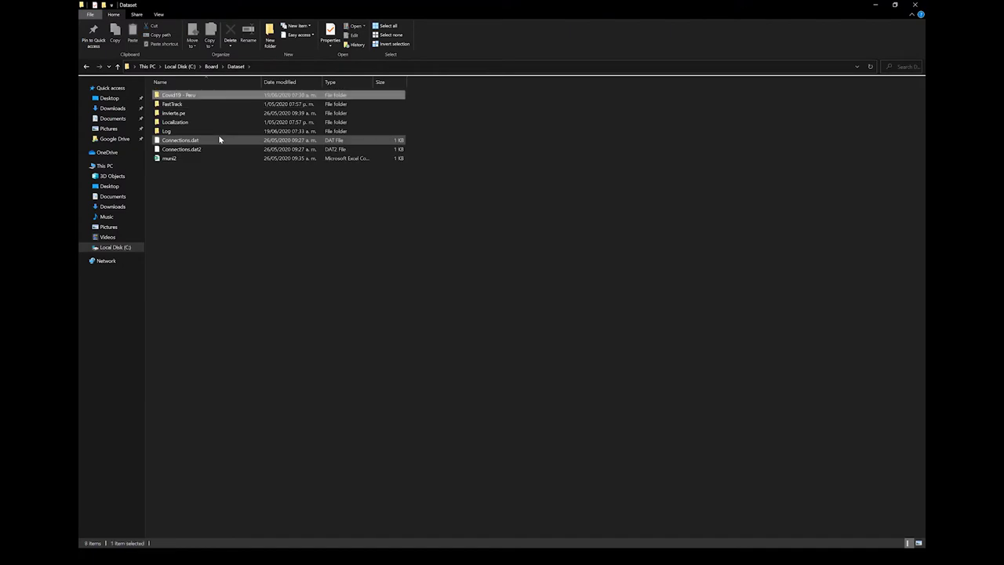
Look through the Covid19 - Peru folder and open its 01. Ubigeo file in Excel
{"action": "key", "text": "Return"}
{"action": "key", "text": "Down"}
{"action": "key", "text": "Down"}
{"action": "key", "text": "Up"}
{"action": "key", "text": "Up"}
{"action": "key", "text": "Down"}
{"action": "key", "text": "Up"}
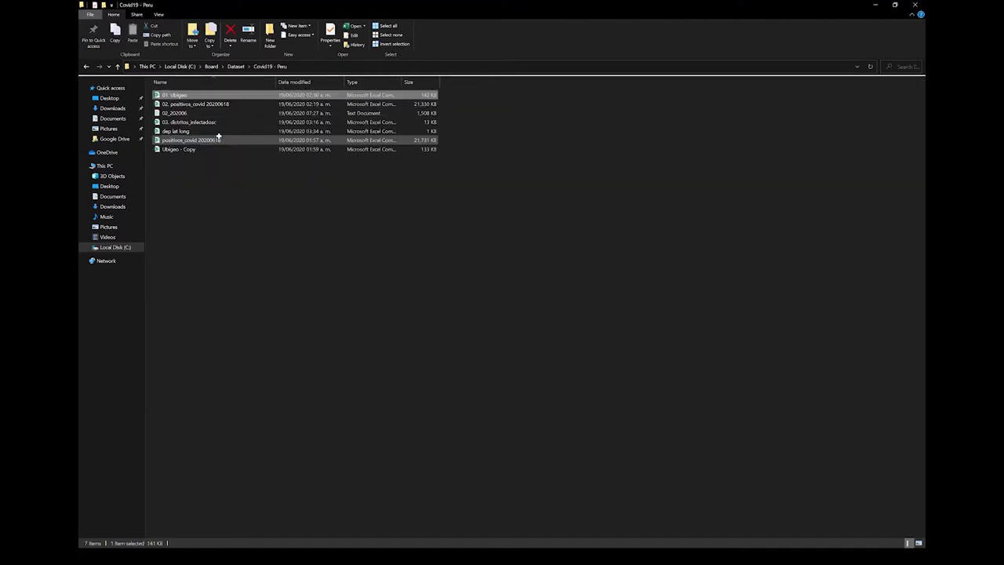
{"action": "key", "text": "alt+Tab"}
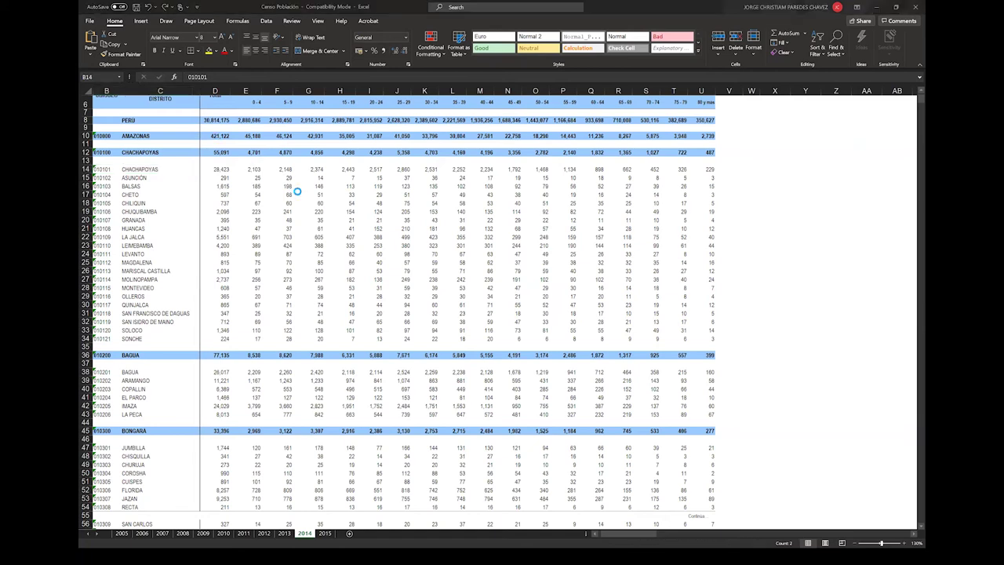
Select the CodDep and DEPARTAMENTO columns from the header row down to the last record
{"action": "left_click", "coordinate": [295, 167]}
{"action": "key", "text": "ctrl+Left"}
{"action": "key", "text": "Up"}
{"action": "key", "text": "Up"}
{"action": "key", "text": "Up"}
{"action": "key", "text": "Up"}
{"action": "key", "text": "Up"}
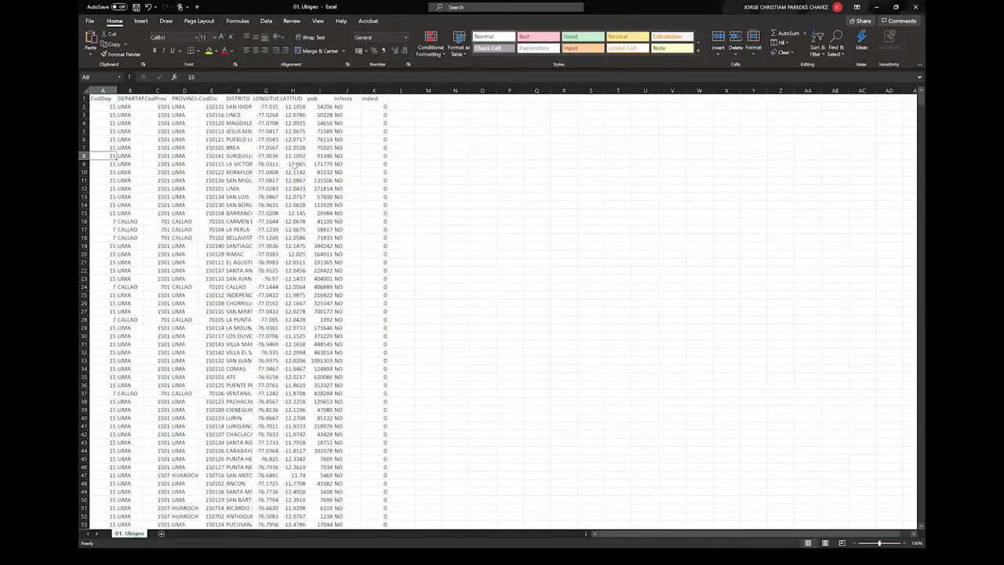
{"action": "key", "text": "Right"}
{"action": "key", "text": "Up"}
{"action": "key", "text": "Up"}
{"action": "key", "text": "Up"}
{"action": "key", "text": "shift+Left"}
{"action": "key", "text": "shift+Down"}
{"action": "key", "text": "ctrl+shift+Down"}
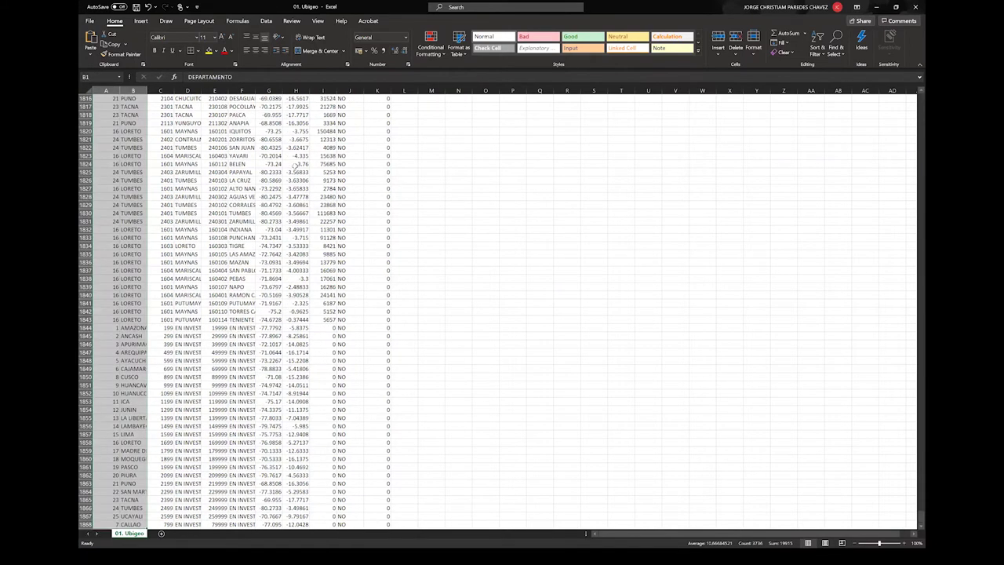
Return to the header row and review the CodProv and PROVINCIA columns
{"action": "key", "text": "ctrl+Up"}
{"action": "key", "text": "Right"}
{"action": "key", "text": "shift+Right"}
{"action": "key", "text": "shift+Down"}
{"action": "key", "text": "shift+Down"}
{"action": "key", "text": "shift+Down"}
{"action": "key", "text": "Right"}
{"action": "key", "text": "Right"}
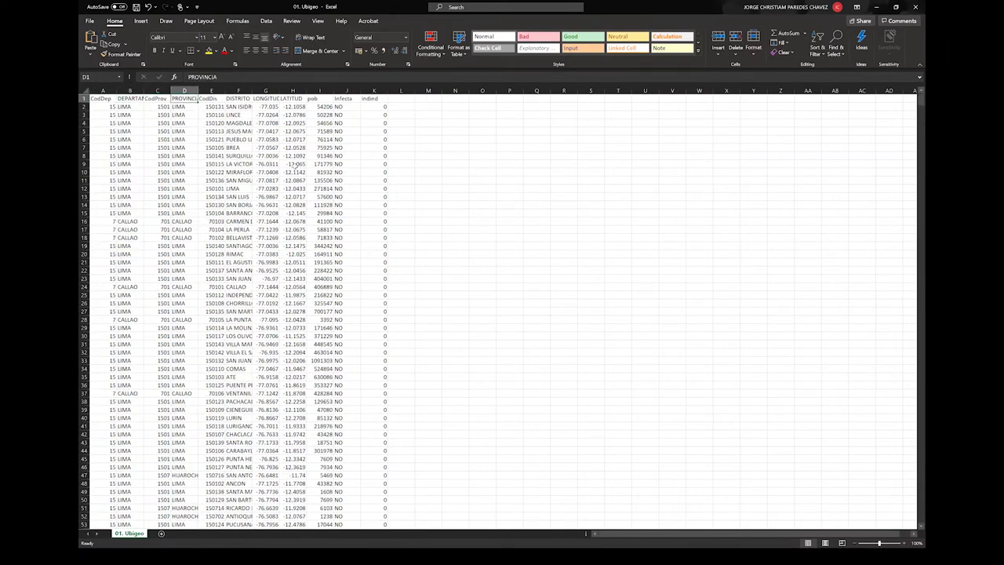
Review the CodDis, DISTRITO, LONGITUD and LATITUD columns of the 01. Ubigeo sheet
{"action": "key", "text": "Right"}
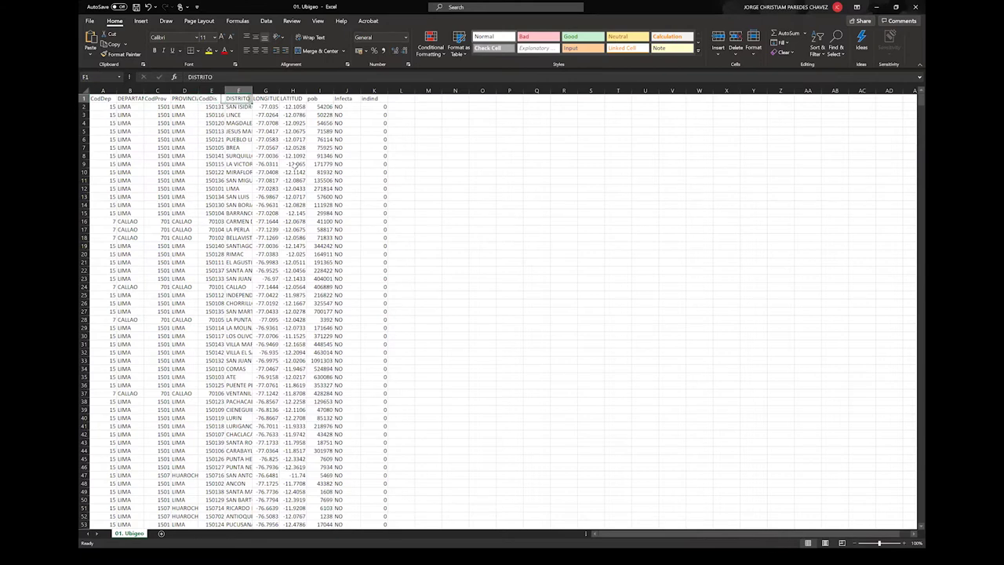
{"action": "key", "text": "Right"}
{"action": "key", "text": "shift+Right"}
{"action": "key", "text": "shift+Down"}
{"action": "key", "text": "Right"}
{"action": "key", "text": "Right"}
{"action": "key", "text": "Down"}
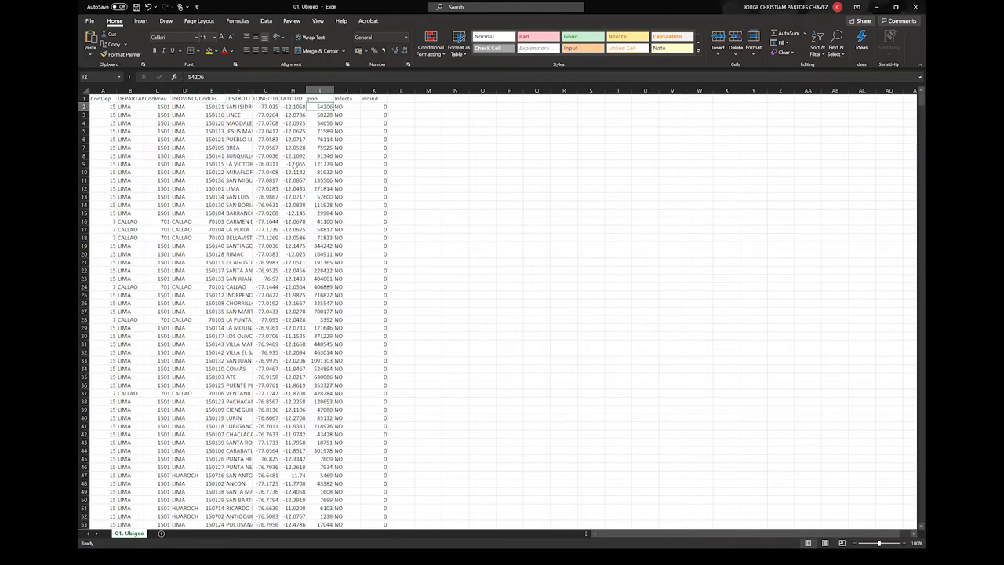
Go down the pob column to review the population of each district
{"action": "key", "text": "Down"}
{"action": "key", "text": "Down"}
{"action": "key", "text": "Down"}
{"action": "key", "text": "Down"}
{"action": "key", "text": "Down"}
{"action": "key", "text": "Down"}
{"action": "key", "text": "Down"}
{"action": "key", "text": "Down"}
{"action": "key", "text": "Down"}
{"action": "key", "text": "Down"}
{"action": "key", "text": "Down"}
{"action": "key", "text": "Down"}
{"action": "key", "text": "Down"}
{"action": "key", "text": "Down"}
{"action": "key", "text": "Down"}
{"action": "key", "text": "Down"}
{"action": "key", "text": "Down"}
{"action": "key", "text": "Down"}
{"action": "key", "text": "Down"}
{"action": "key", "text": "Down"}
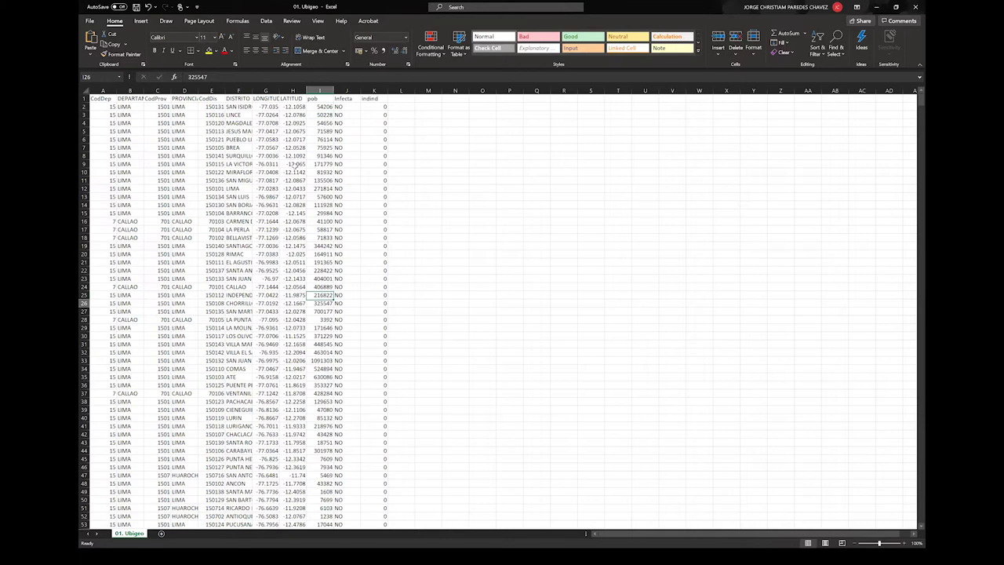
{"action": "key", "text": "Up"}
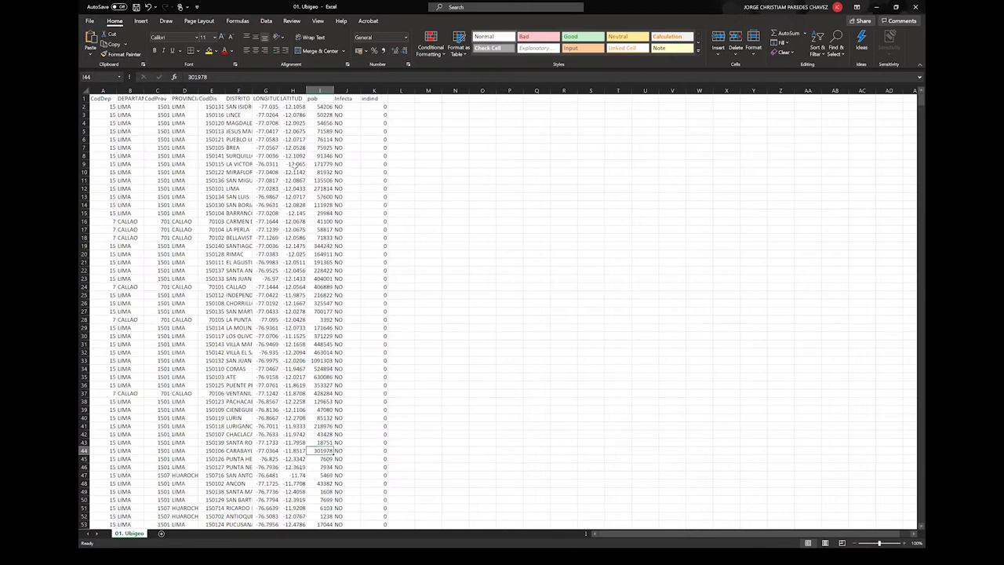
{"action": "left_click", "coordinate": [322, 171]}
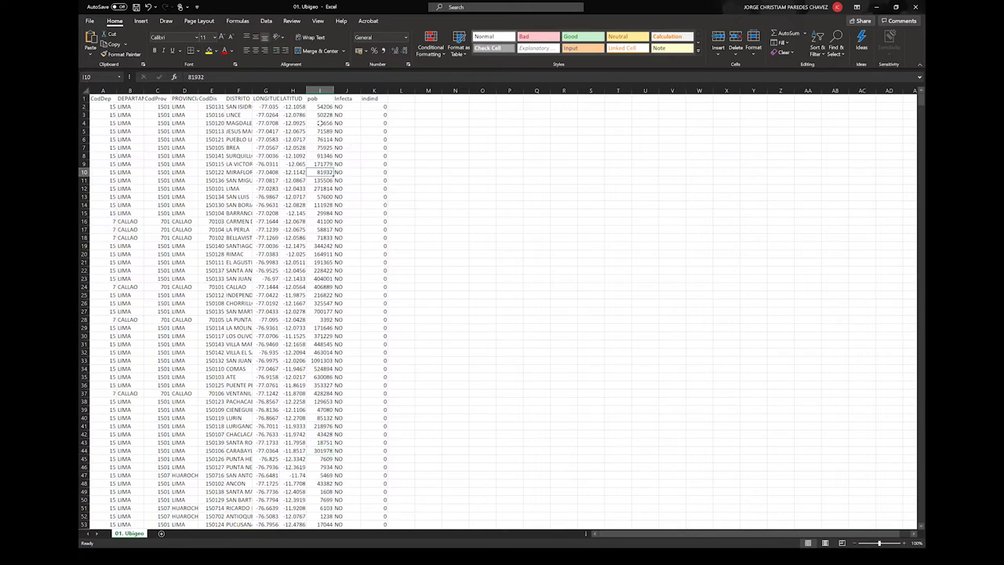
Open the 02. positivos_covid 20200618 file and widen the UUID column to show the full identifiers
{"action": "key", "text": "alt+Tab"}
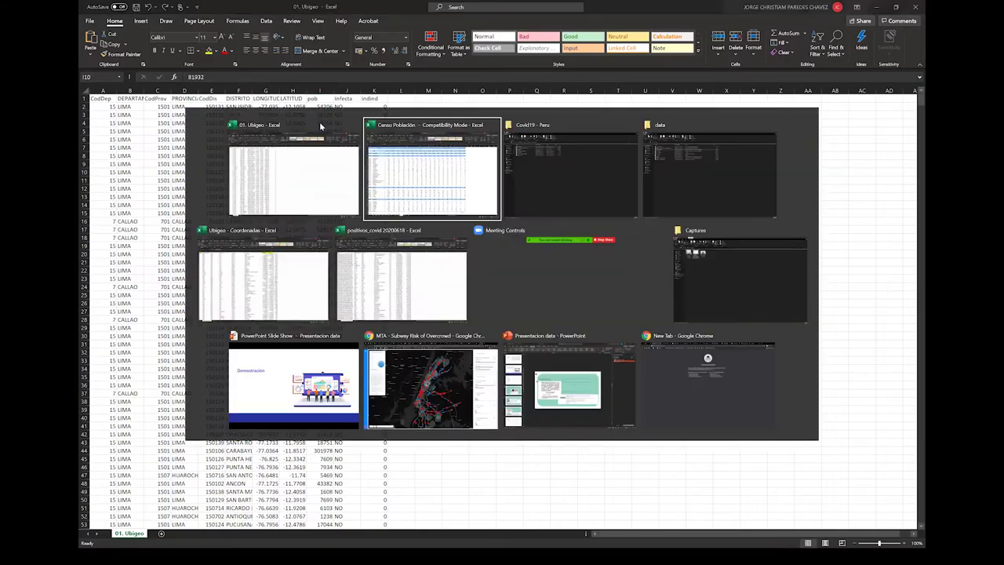
{"action": "key", "text": "alt+Tab"}
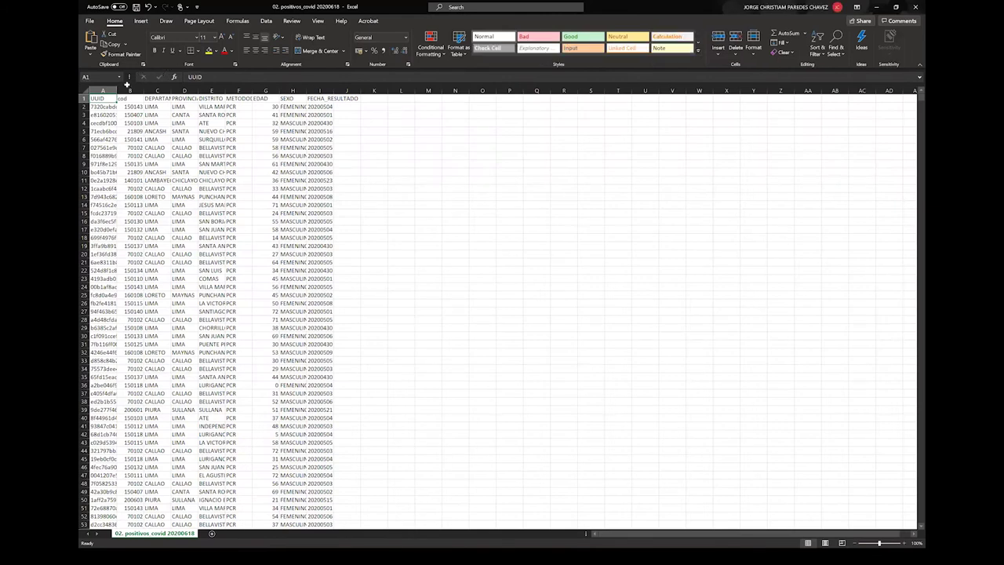
{"action": "left_click_drag", "start_coordinate": [122, 87], "coordinate": [119, 86]}
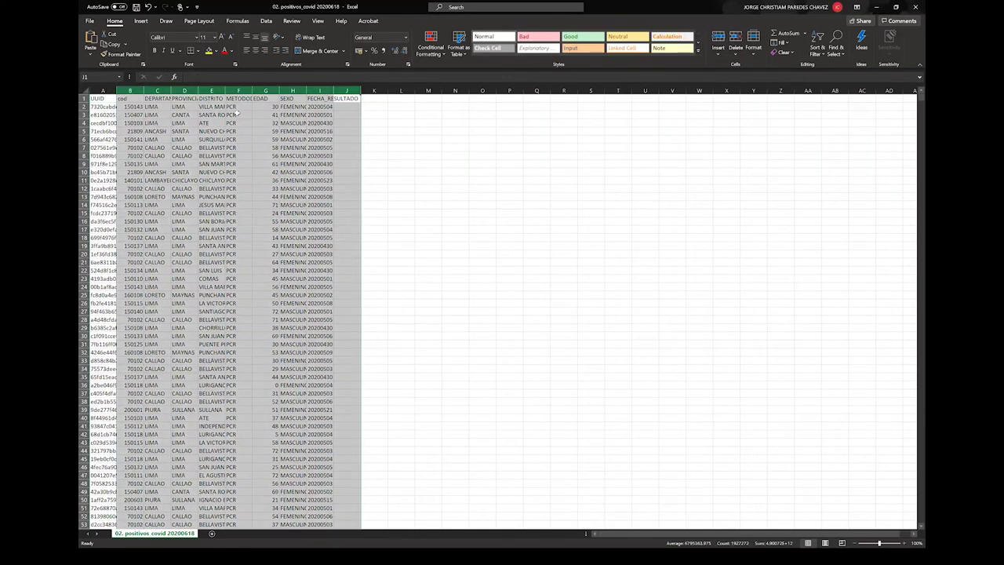
{"action": "key", "text": "alt+h"}
{"action": "key", "text": "o"}
{"action": "key", "text": "i"}
{"action": "left_click", "coordinate": [237, 114]}
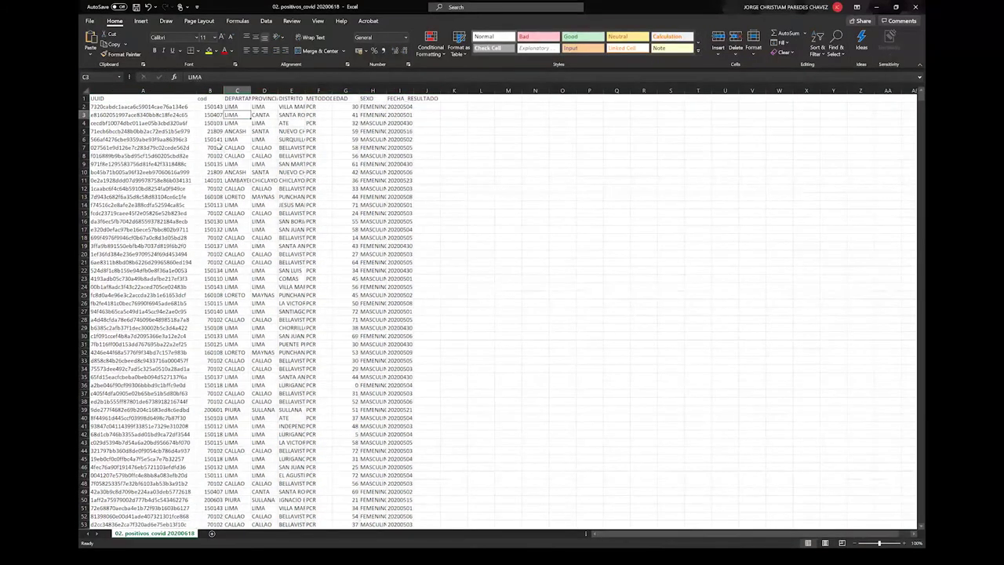
Review the cod column against the DEPARTAMENTO, PROVINCIA and DISTRITO columns in the first case record
{"action": "key", "text": "Up"}
{"action": "key", "text": "Up"}
{"action": "key", "text": "Left"}
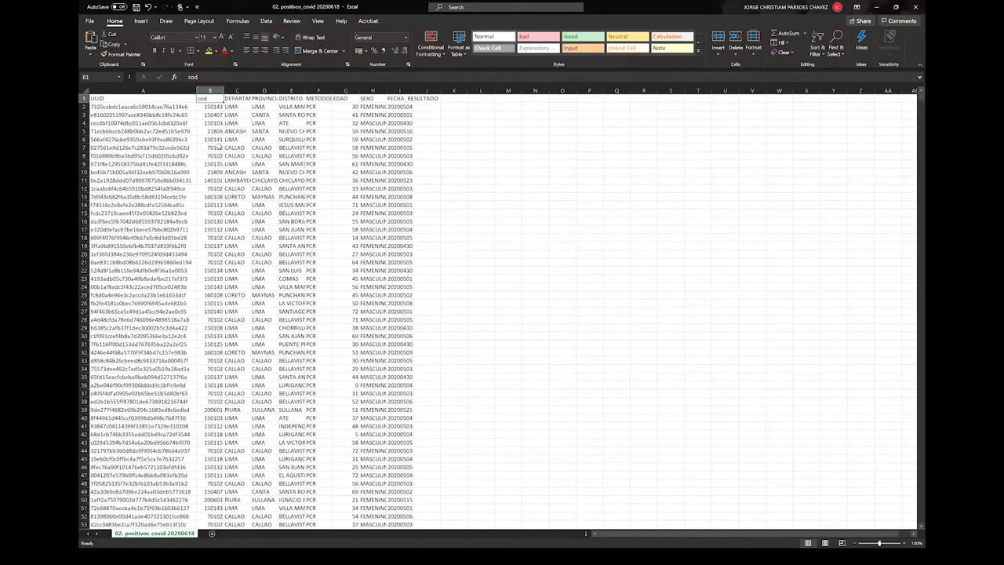
{"action": "key", "text": "Down"}
{"action": "key", "text": "shift+Right"}
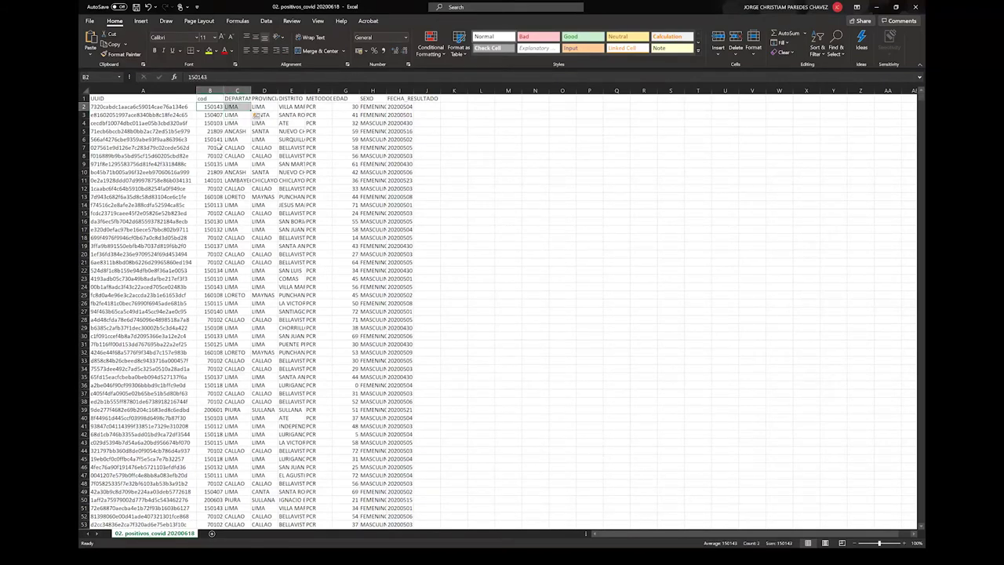
{"action": "key", "text": "shift+Left"}
{"action": "key", "text": "shift+Right"}
{"action": "key", "text": "shift+Right"}
{"action": "key", "text": "shift+Right"}
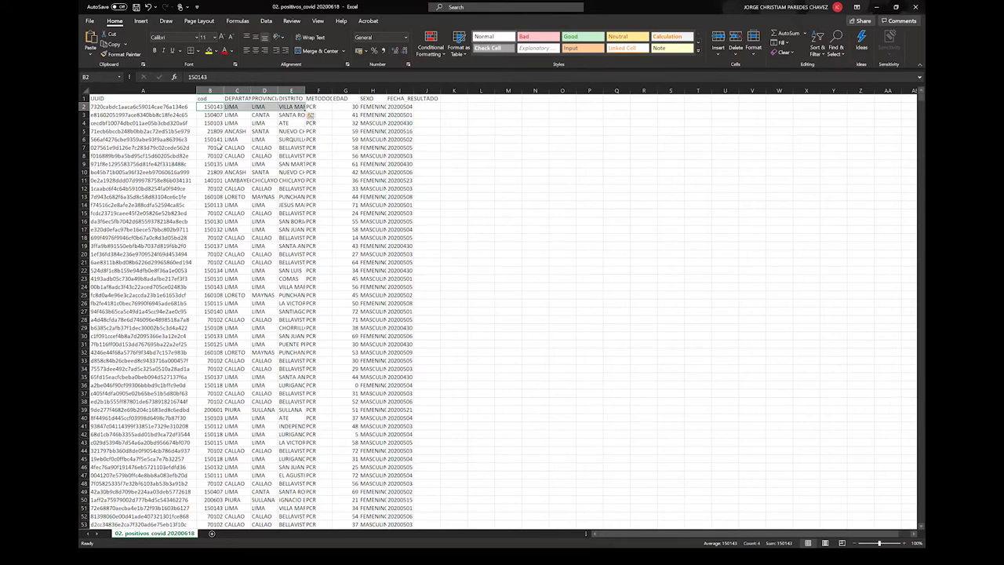
{"action": "key", "text": "shift+Left"}
{"action": "key", "text": "shift+Left"}
{"action": "key", "text": "shift+Left"}
{"action": "key", "text": "Right"}
{"action": "key", "text": "Right"}
{"action": "key", "text": "Right"}
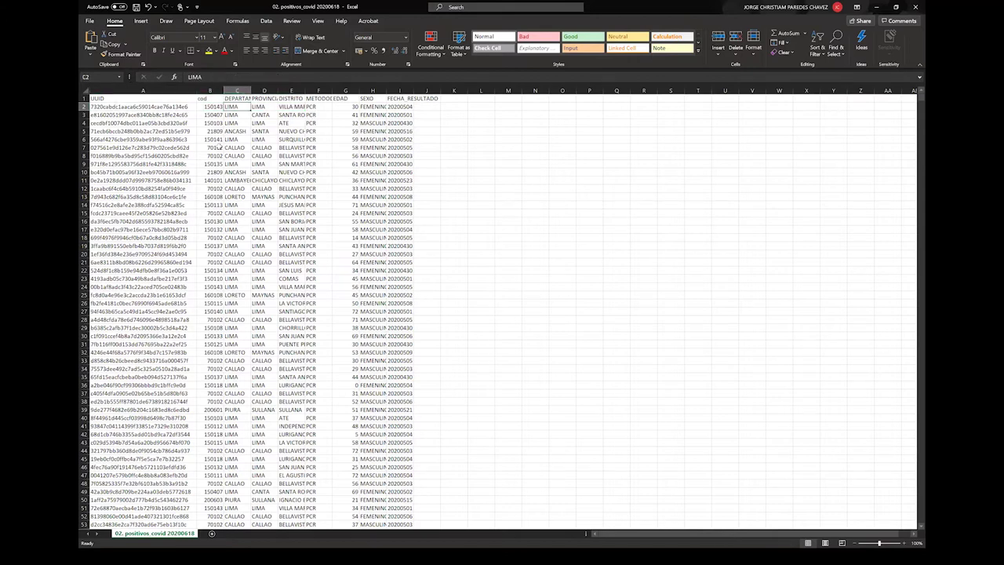
Switch to the 01. Ubigeo workbook and go through the district codes in the CodDis column
{"action": "key", "text": "alt+Tab"}
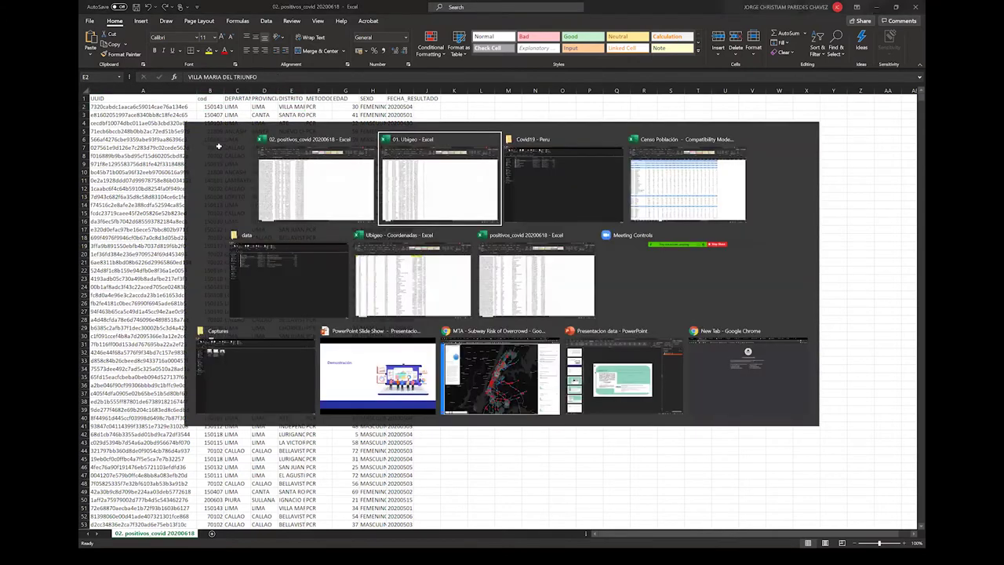
{"action": "key", "text": "Left"}
{"action": "key", "text": "Left"}
{"action": "key", "text": "Left"}
{"action": "key", "text": "Left"}
{"action": "key", "text": "ctrl+Up"}
{"action": "key", "text": "Down"}
{"action": "key", "text": "Down"}
{"action": "key", "text": "Down"}
{"action": "key", "text": "Down"}
{"action": "key", "text": "Down"}
{"action": "key", "text": "Down"}
{"action": "key", "text": "Down"}
{"action": "key", "text": "Down"}
{"action": "key", "text": "Down"}
{"action": "key", "text": "Down"}
{"action": "key", "text": "Down"}
{"action": "key", "text": "Down"}
{"action": "key", "text": "Down"}
{"action": "key", "text": "Down"}
{"action": "key", "text": "Down"}
{"action": "key", "text": "Down"}
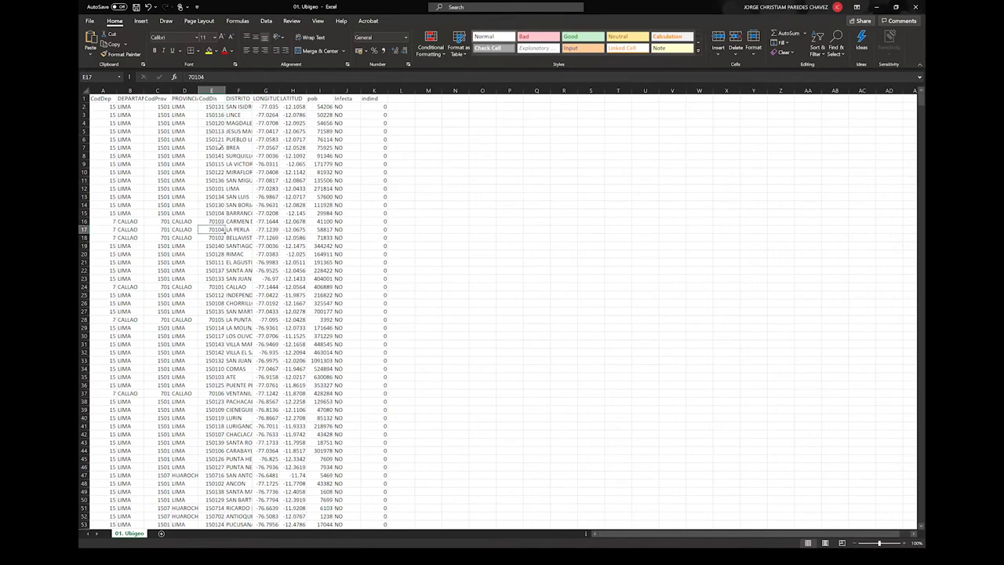
Return to the 02. positivos_covid 20200618 workbook and review the METODODX, EDAD, SEXO and FECHA_RESULTADO columns
{"action": "key", "text": "alt+Tab"}
{"action": "key", "text": "Right"}
{"action": "key", "text": "Right"}
{"action": "key", "text": "Right"}
{"action": "key", "text": "Right"}
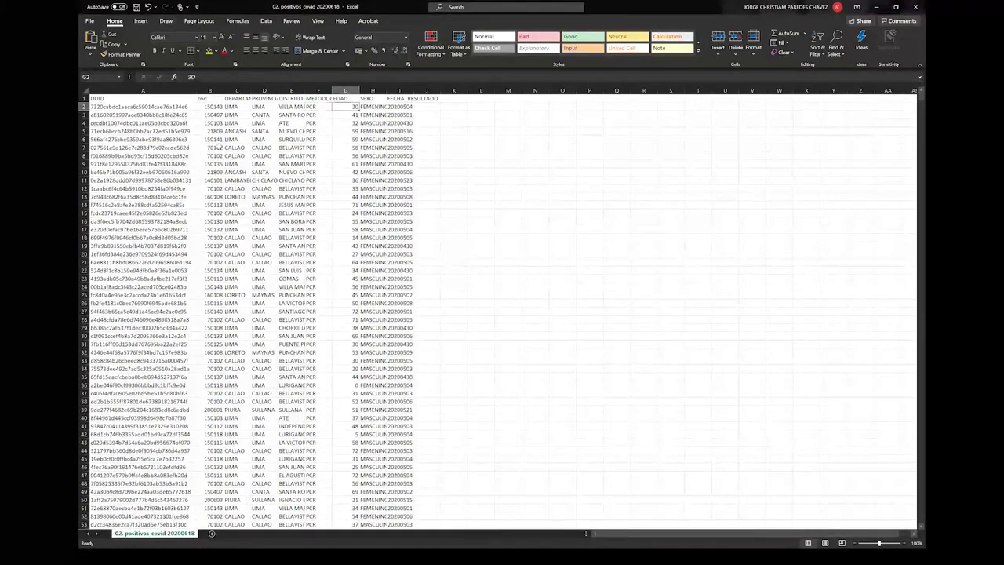
{"action": "key", "text": "Down"}
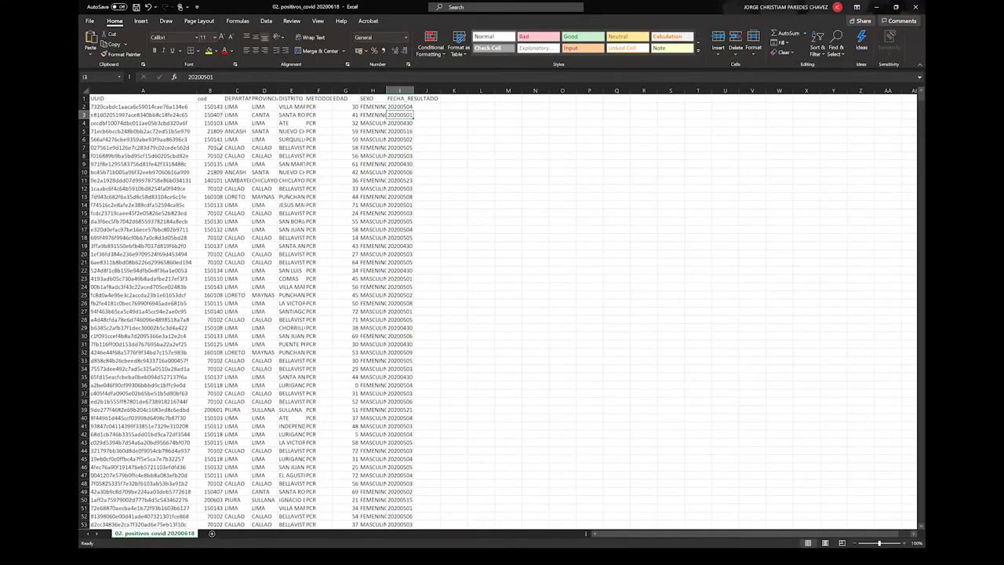
{"action": "key", "text": "Down"}
{"action": "key", "text": "Left"}
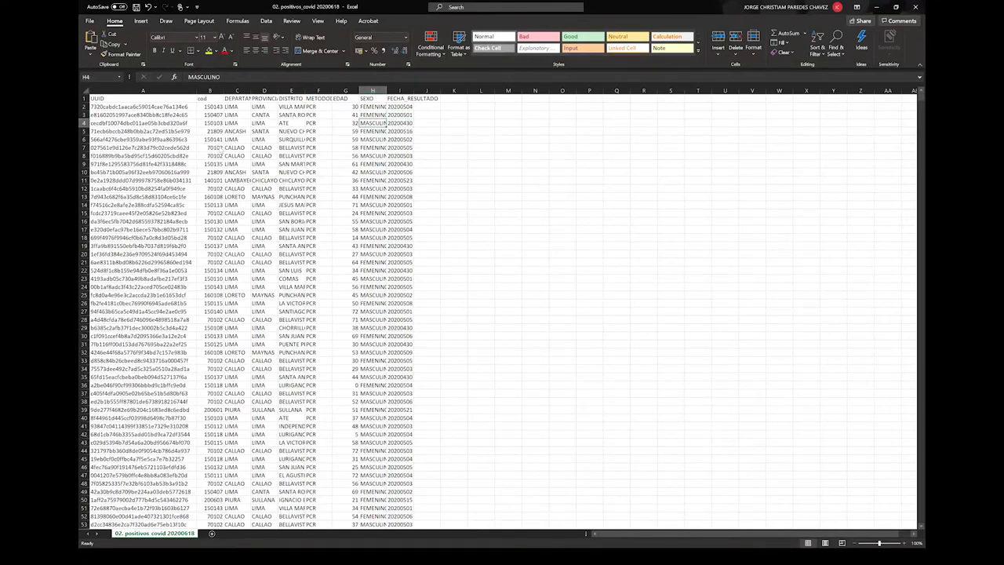
Switch to the original positivos_covid 20200618 workbook and add filters to its header row
{"action": "key", "text": "alt+Tab"}
{"action": "key", "text": "Down"}
{"action": "key", "text": "Right"}
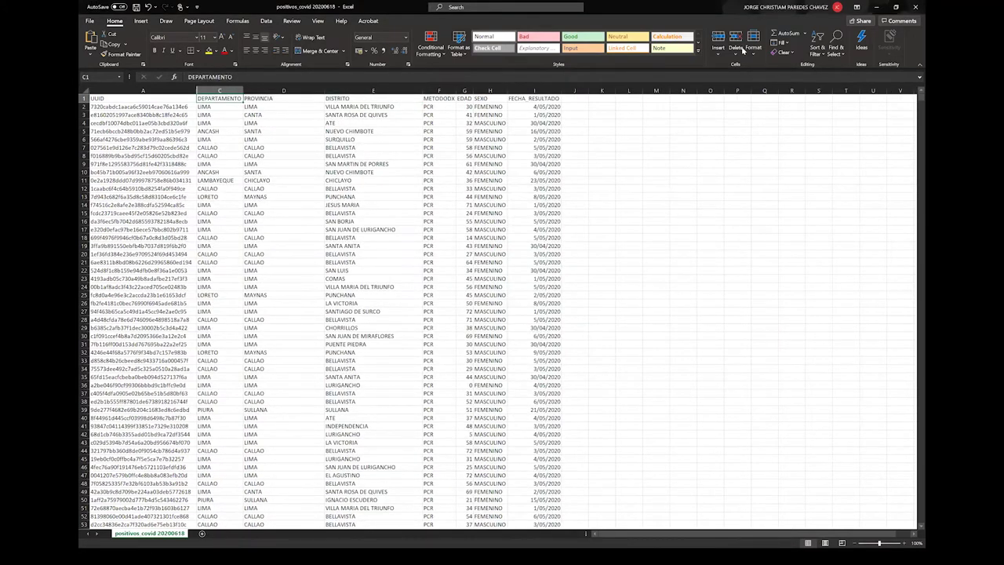
{"action": "left_click", "coordinate": [812, 51]}
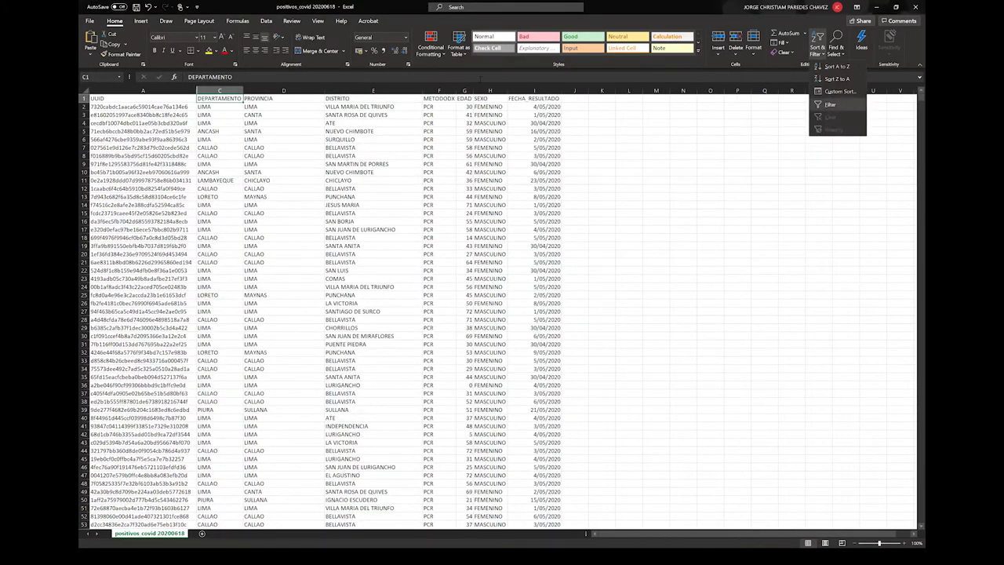
{"action": "left_click", "coordinate": [328, 116]}
Filter the PROVINCIA column to show only the EN INVESTIGACIÓN records
{"action": "left_click", "coordinate": [320, 98]}
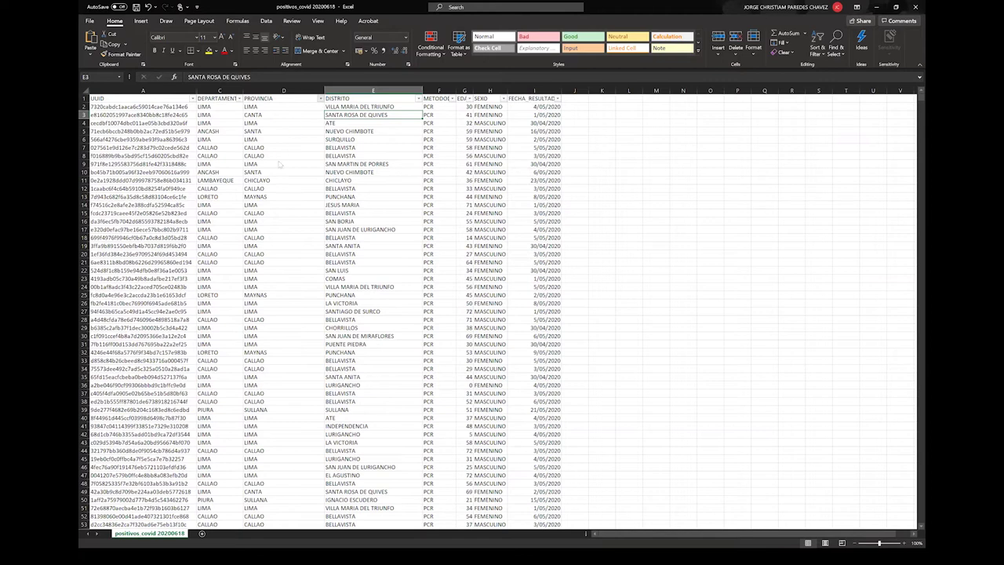
{"action": "type", "text": "piura"}
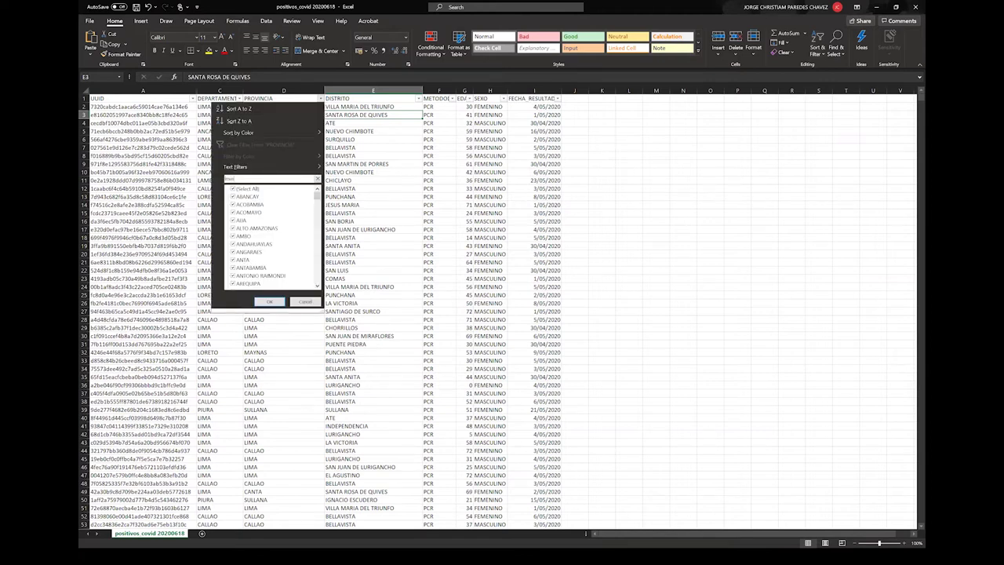
{"action": "key", "text": "Return"}
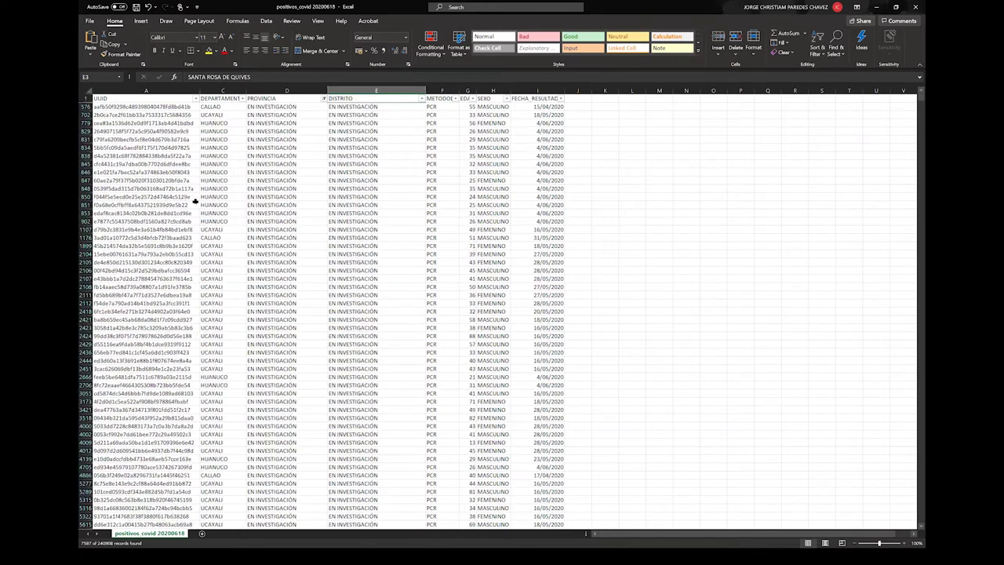
Examine the DEPARTAMENTO, PROVINCIA and DISTRITO values of the filtered records, selecting blocks of cells and individual rows
{"action": "left_click_drag", "start_coordinate": [193, 205], "coordinate": [314, 303]}
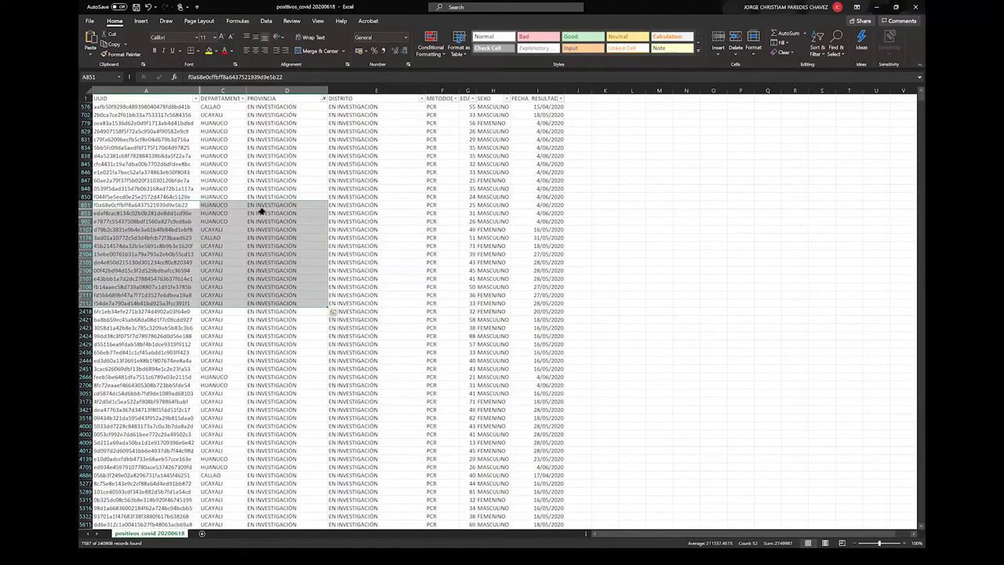
{"action": "left_click", "coordinate": [262, 211]}
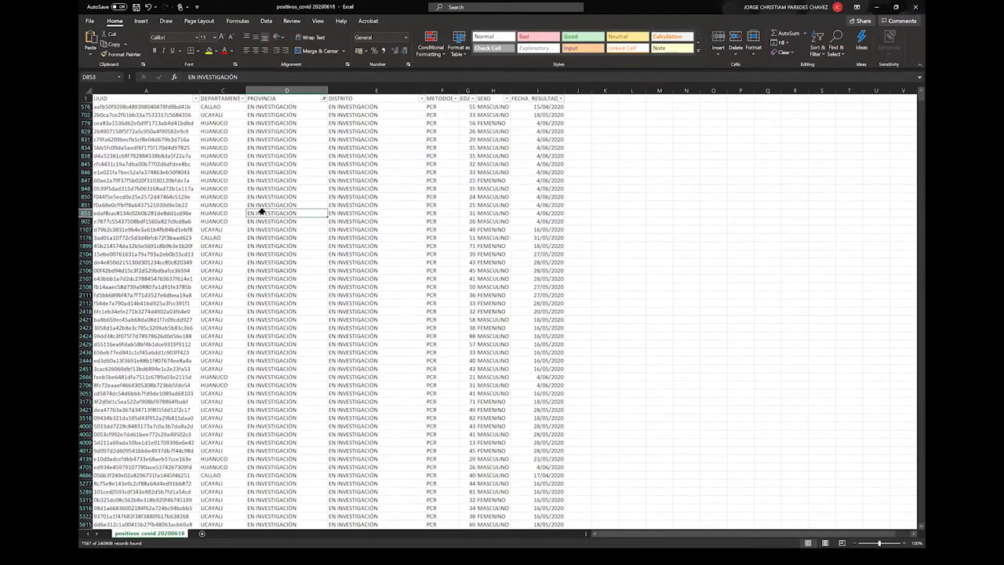
{"action": "left_click_drag", "start_coordinate": [290, 107], "coordinate": [376, 338]}
{"action": "left_click_drag", "start_coordinate": [362, 427], "coordinate": [366, 455]}
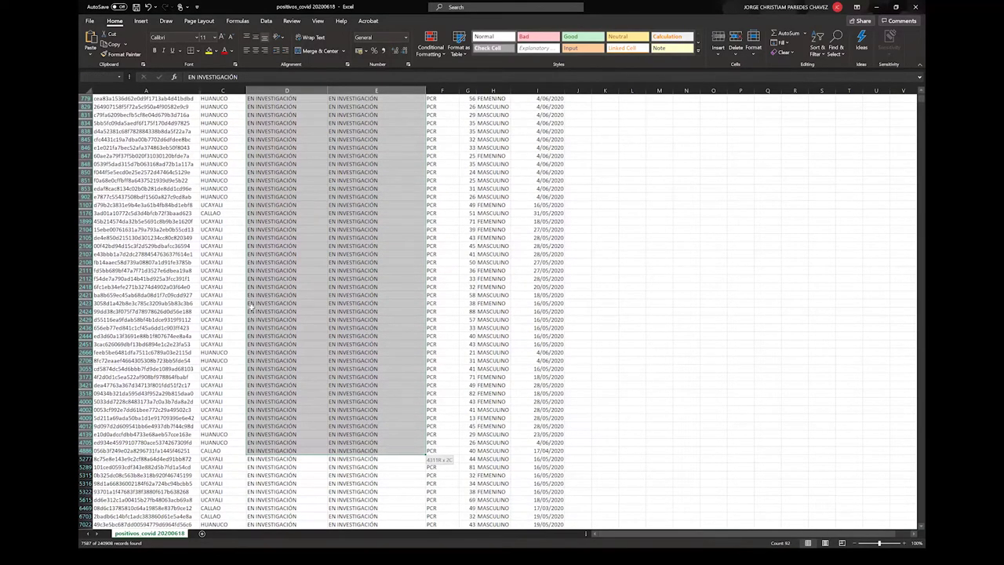
{"action": "left_click", "coordinate": [252, 308]}
{"action": "left_click_drag", "start_coordinate": [226, 296], "coordinate": [376, 300]}
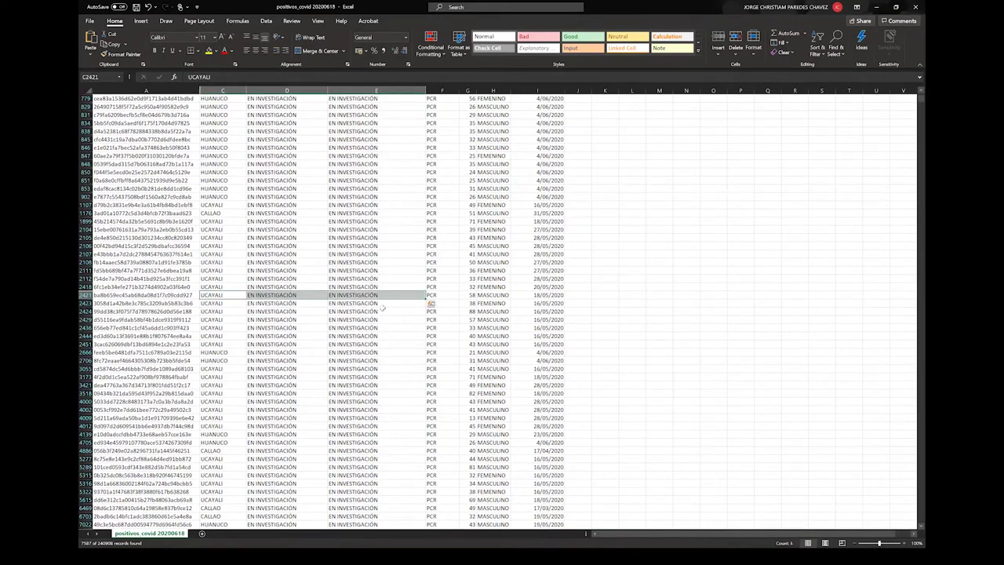
{"action": "left_click_drag", "start_coordinate": [149, 295], "coordinate": [570, 310]}
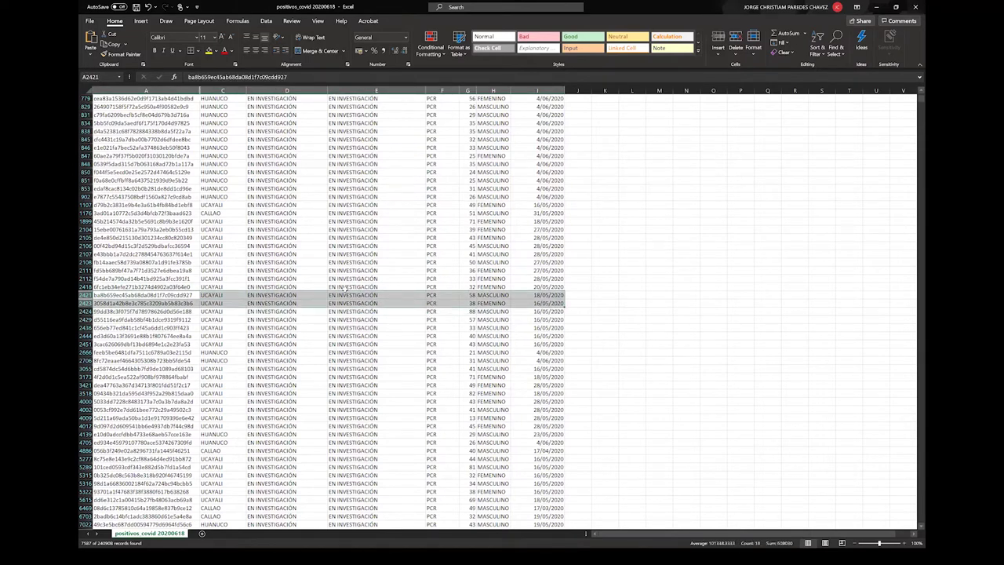
Clear the filter from the PROVINCIA column
{"action": "scroll", "coordinate": [345, 289], "scroll_direction": "up", "scroll_amount": 1}
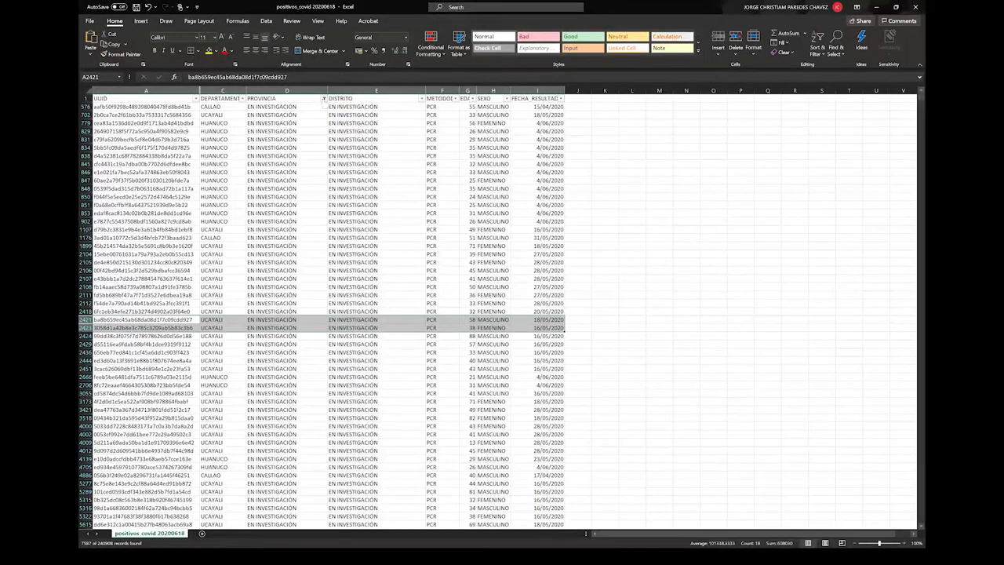
{"action": "left_click", "coordinate": [324, 98]}
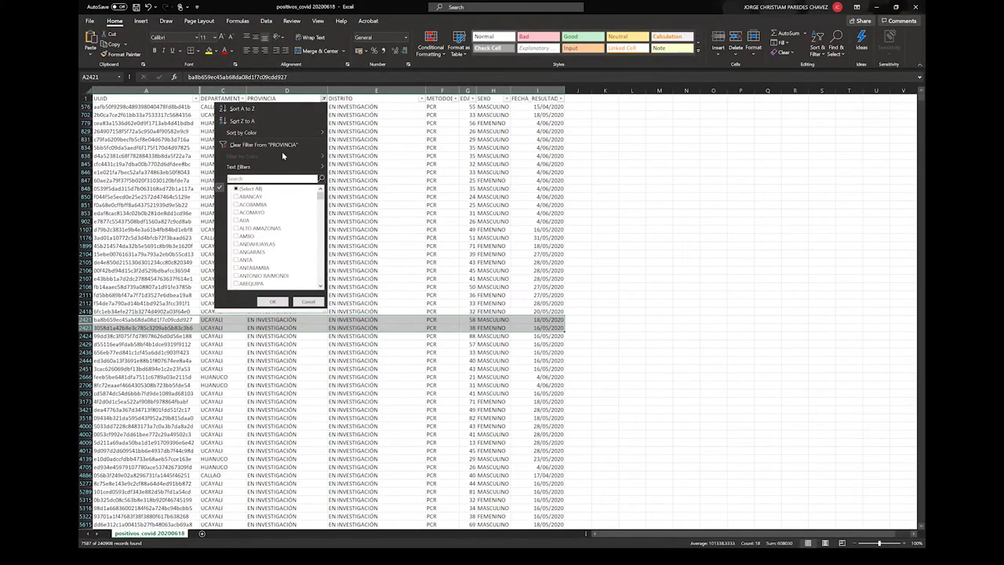
{"action": "left_click", "coordinate": [276, 145]}
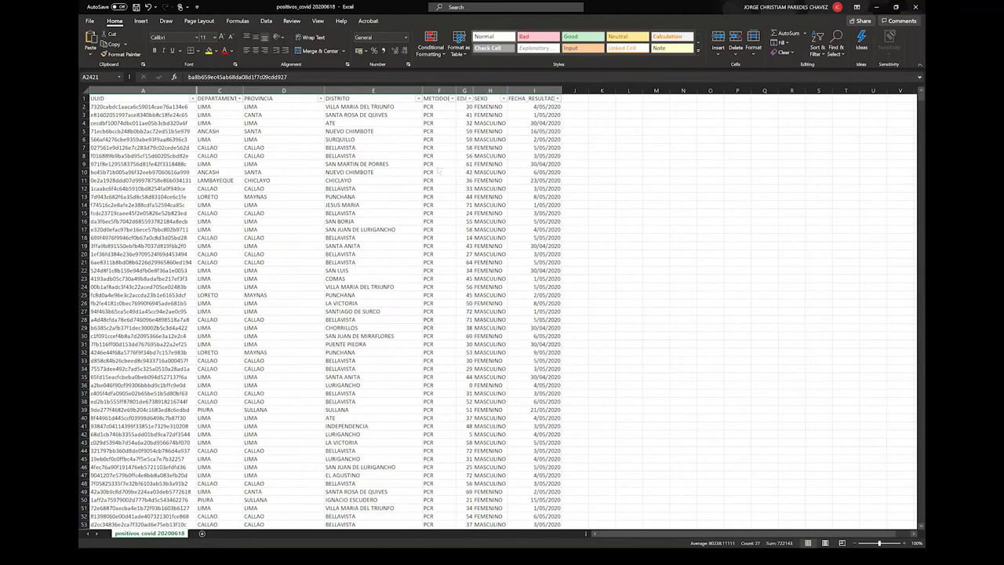
Check which test methods the METODODX filter offers, leaving the column unfiltered
{"action": "left_click", "coordinate": [438, 164]}
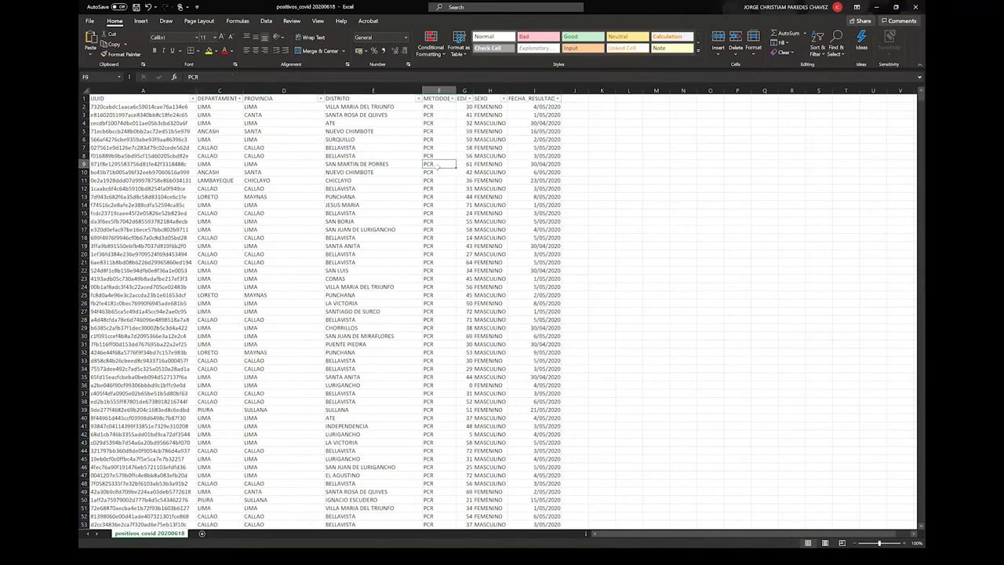
{"action": "left_click", "coordinate": [450, 100]}
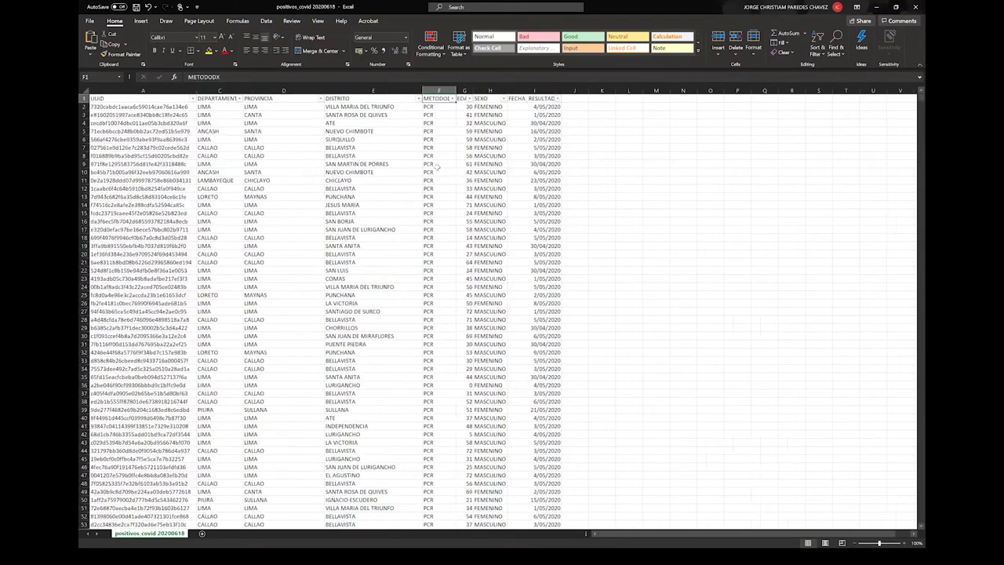
{"action": "left_click", "coordinate": [453, 99]}
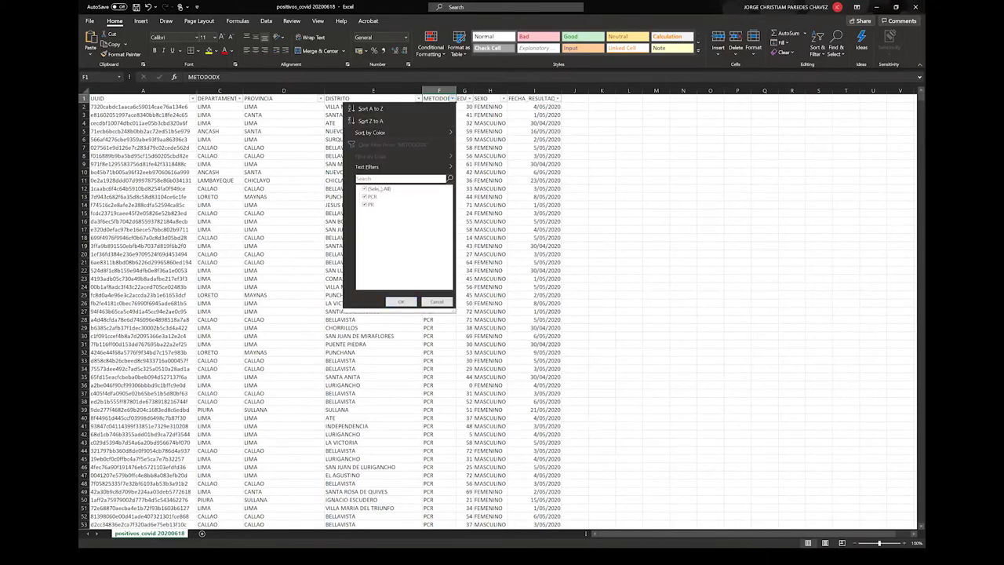
{"action": "left_click", "coordinate": [436, 302]}
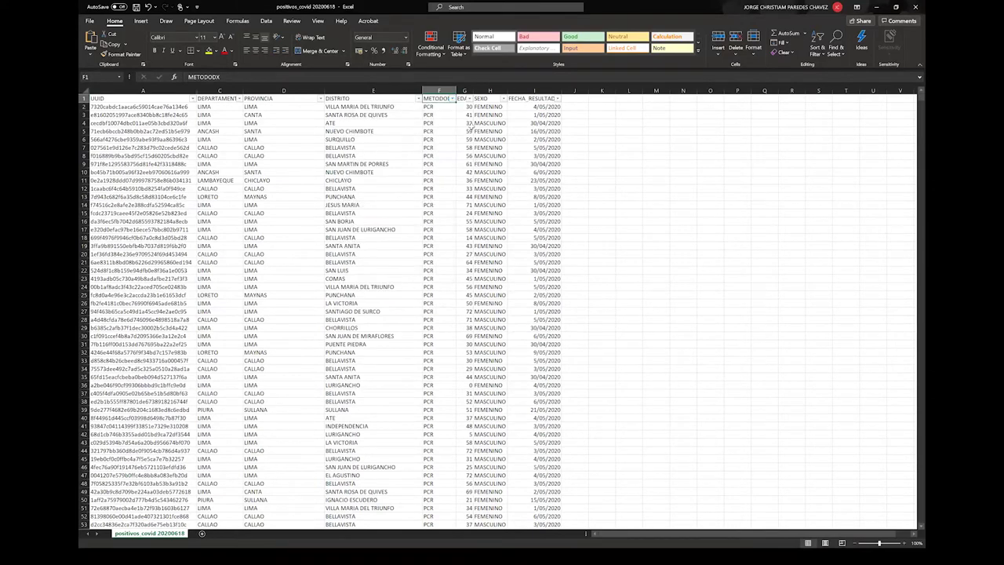
Filter the EDAD column to show only the records with the value NN
{"action": "left_click", "coordinate": [469, 98]}
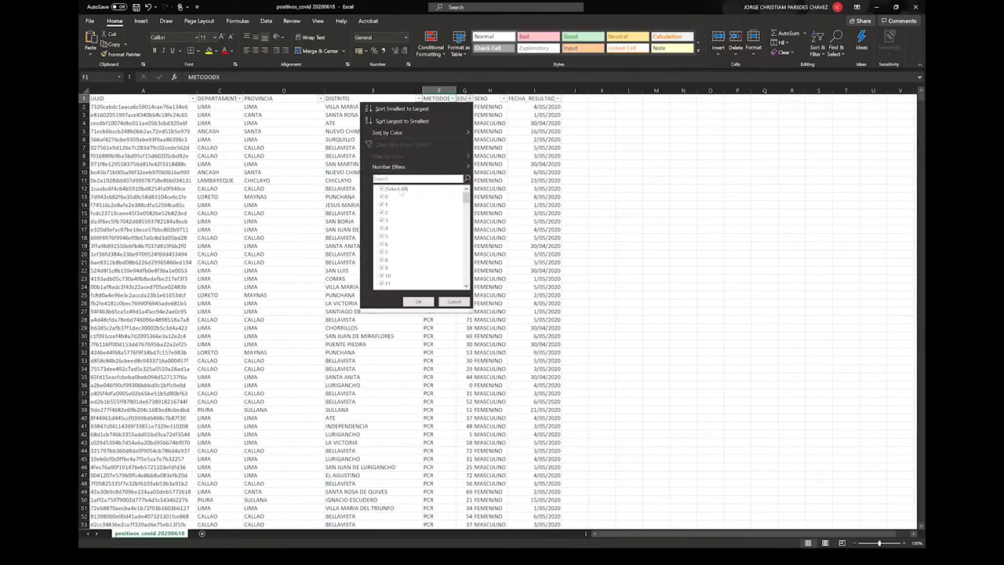
{"action": "left_click", "coordinate": [396, 189]}
{"action": "scroll", "coordinate": [416, 235], "scroll_direction": "down", "scroll_amount": 15}
{"action": "left_click", "coordinate": [383, 285]}
{"action": "left_click", "coordinate": [418, 301]}
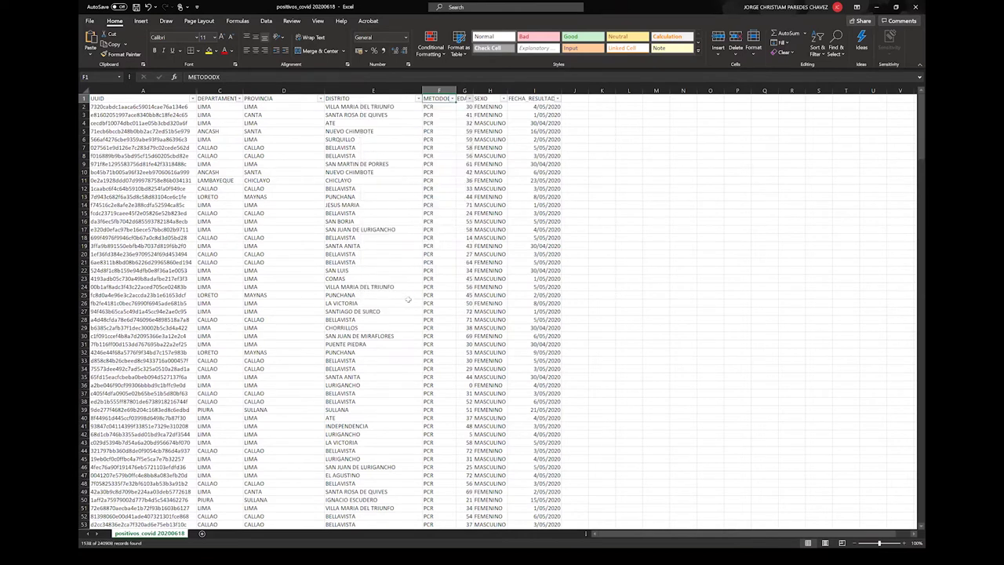
Examine the NN records in the EDAD column and look over the column's filter options
{"action": "left_click", "coordinate": [466, 237]}
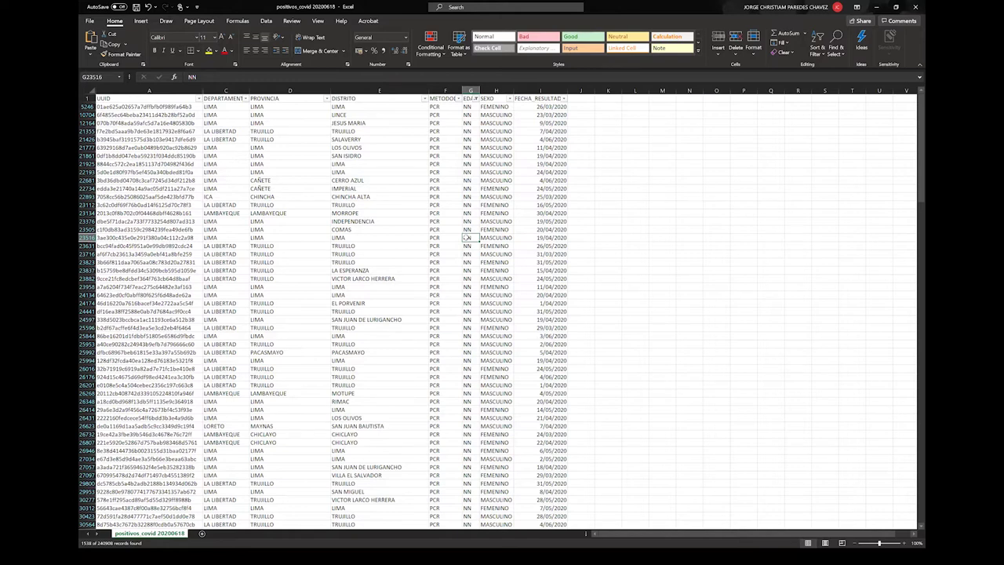
{"action": "key", "text": "ctrl+Up"}
{"action": "key", "text": "Down"}
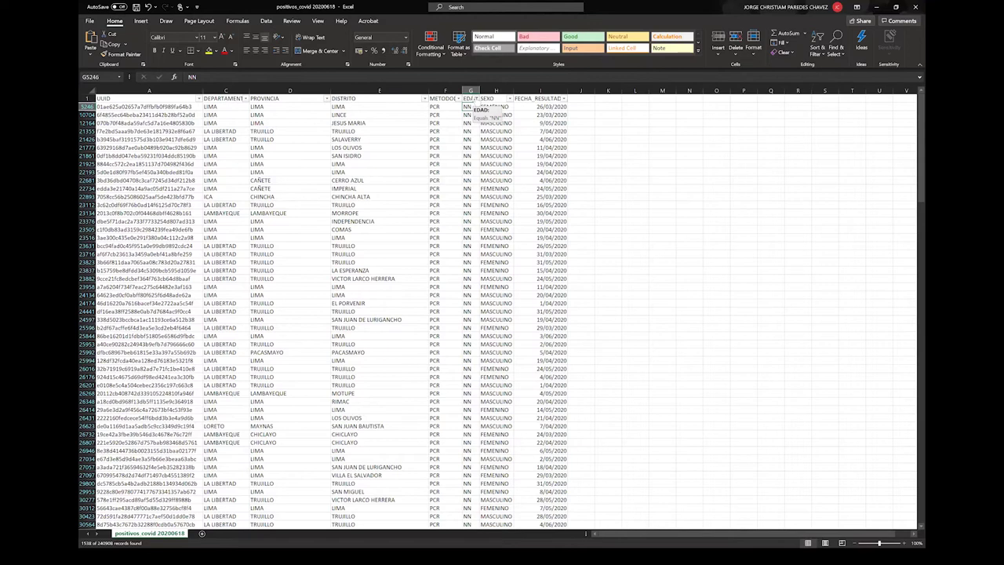
{"action": "left_click", "coordinate": [474, 98]}
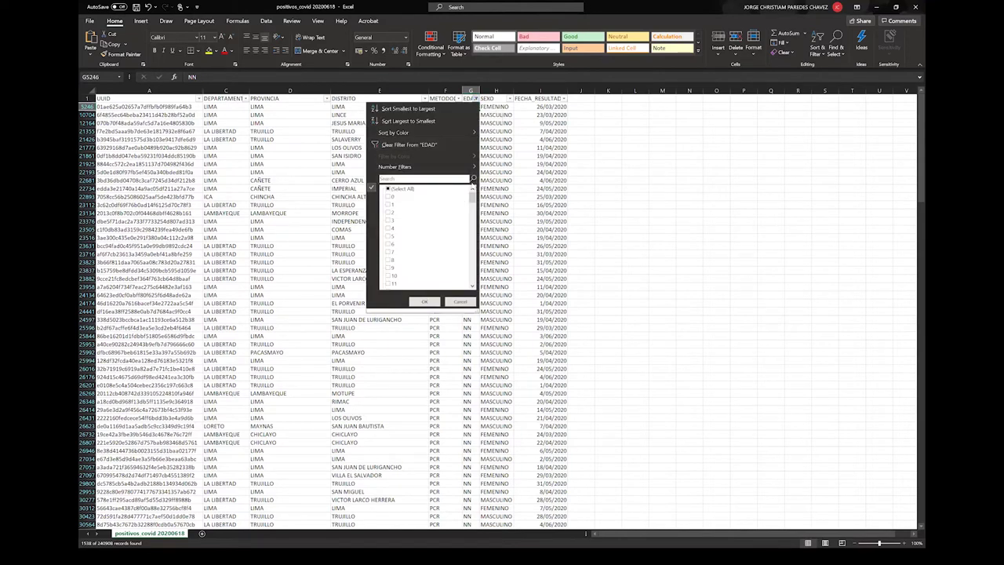
{"action": "left_click_drag", "start_coordinate": [472, 197], "coordinate": [469, 312]}
{"action": "left_click", "coordinate": [465, 315]}
{"action": "key", "text": "Down"}
{"action": "key", "text": "Up"}
{"action": "key", "text": "Up"}
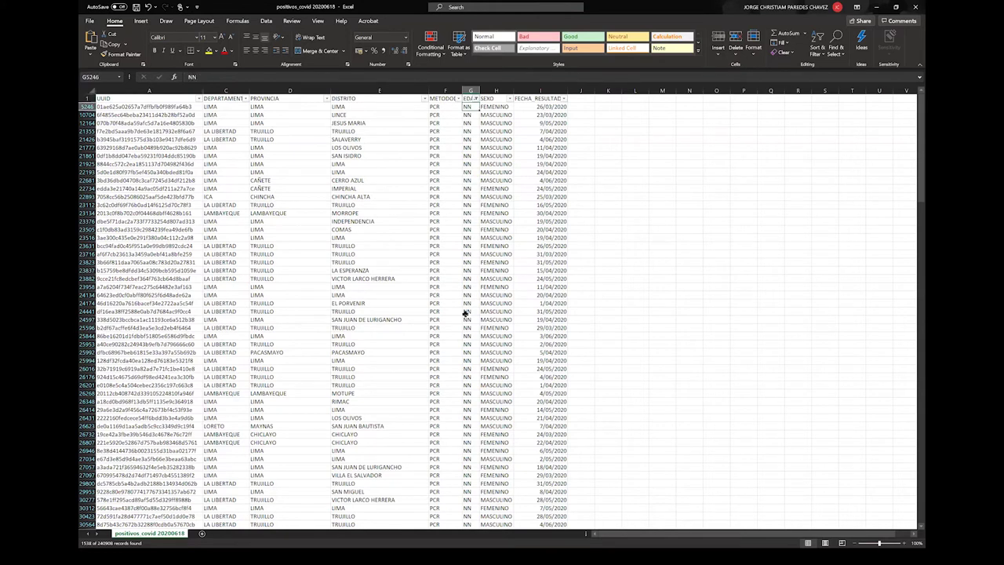
Select the whole run of NN values in the EDAD column, and clear the column's filter
{"action": "key", "text": "ctrl+shift+Down"}
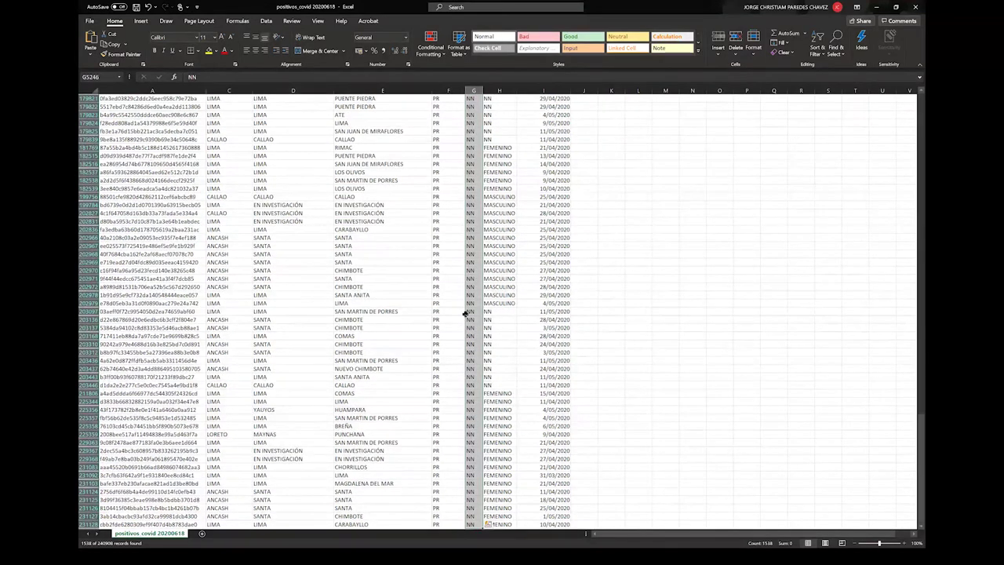
{"action": "key", "text": "ctrl+Up"}
{"action": "key", "text": "Down"}
{"action": "key", "text": "Down"}
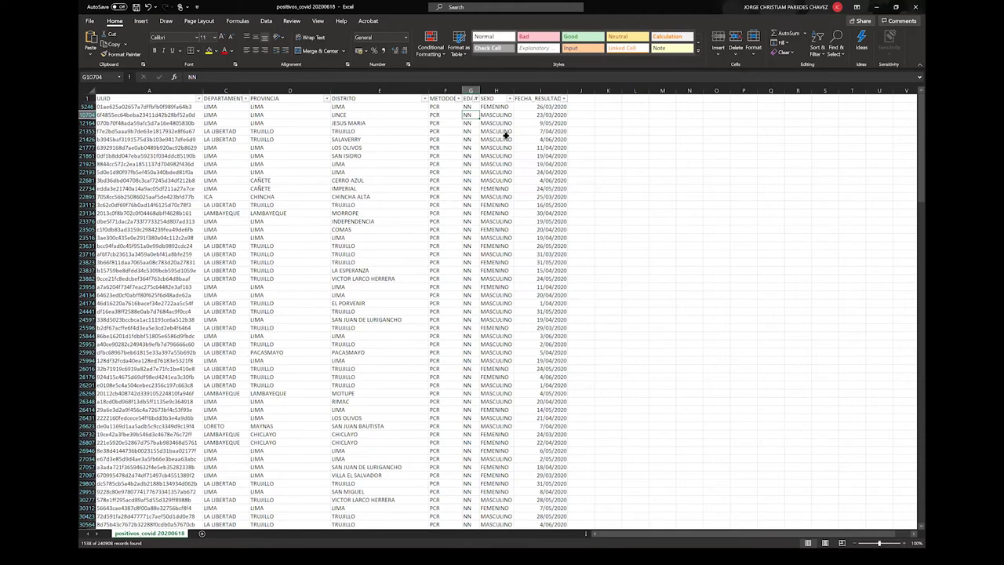
{"action": "left_click", "coordinate": [475, 99]}
{"action": "left_click", "coordinate": [441, 147]}
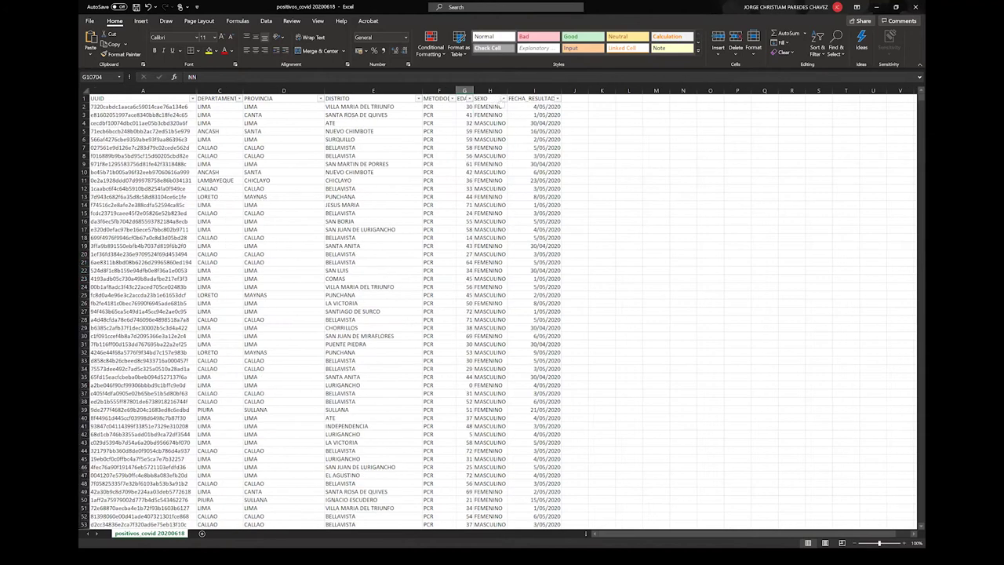
Filter the SEXO column to show only the records with the value NN
{"action": "left_click", "coordinate": [495, 98]}
{"action": "key", "text": "alt+Down"}
{"action": "left_click", "coordinate": [416, 188]}
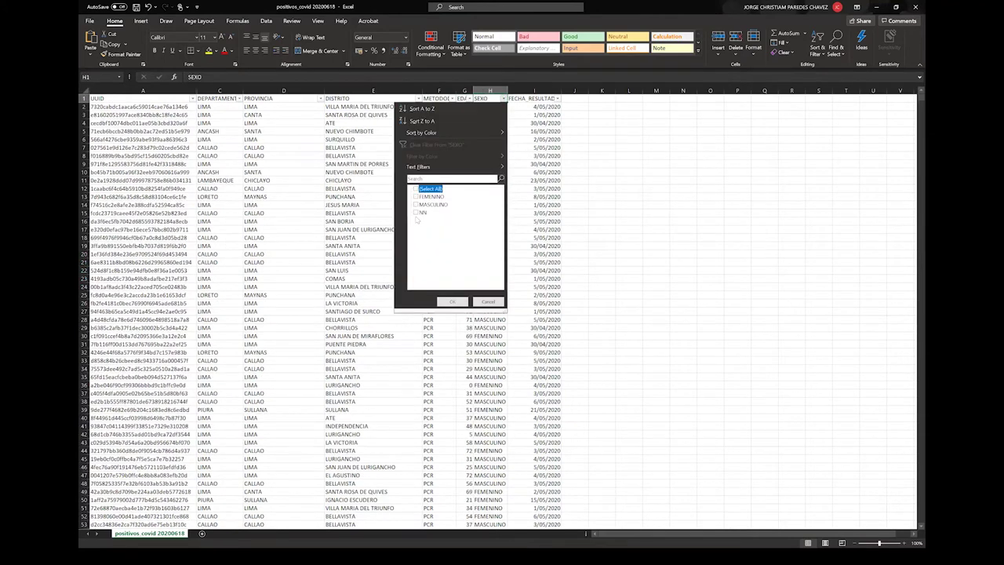
{"action": "left_click", "coordinate": [417, 213]}
{"action": "left_click", "coordinate": [452, 302]}
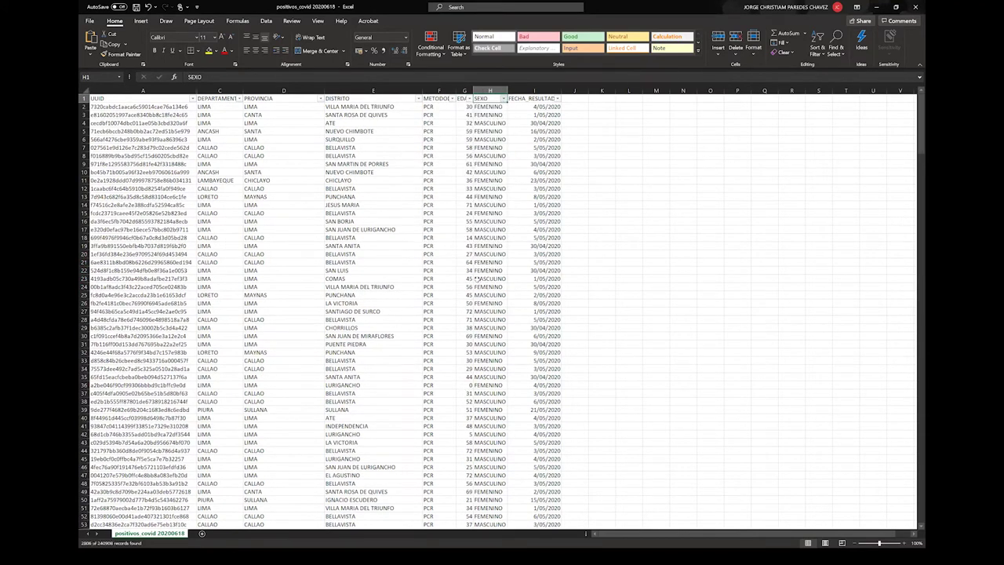
Look through the NN records in the SEXO column, and clear the column's filter
{"action": "key", "text": "Down"}
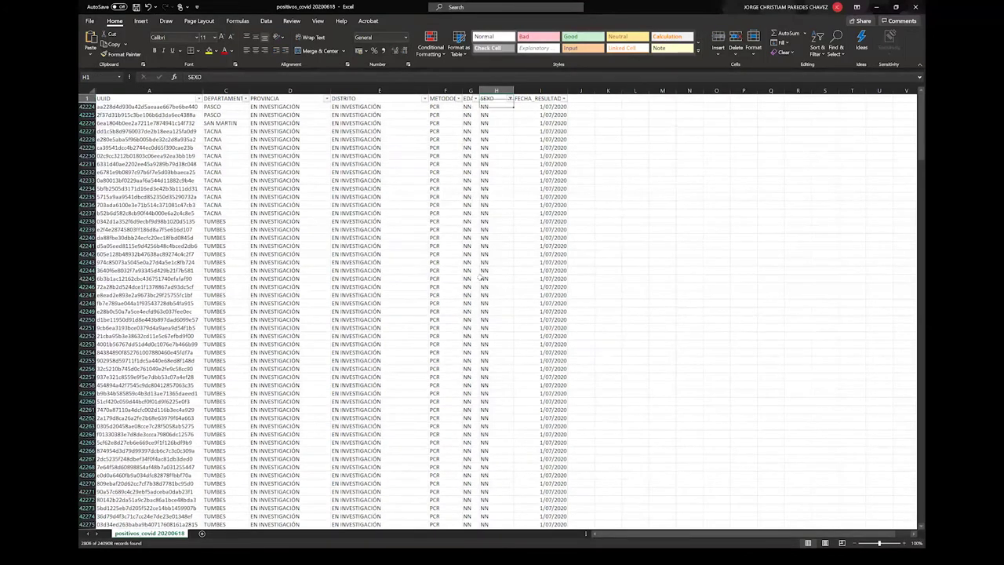
{"action": "key", "text": "ctrl+shift+Down"}
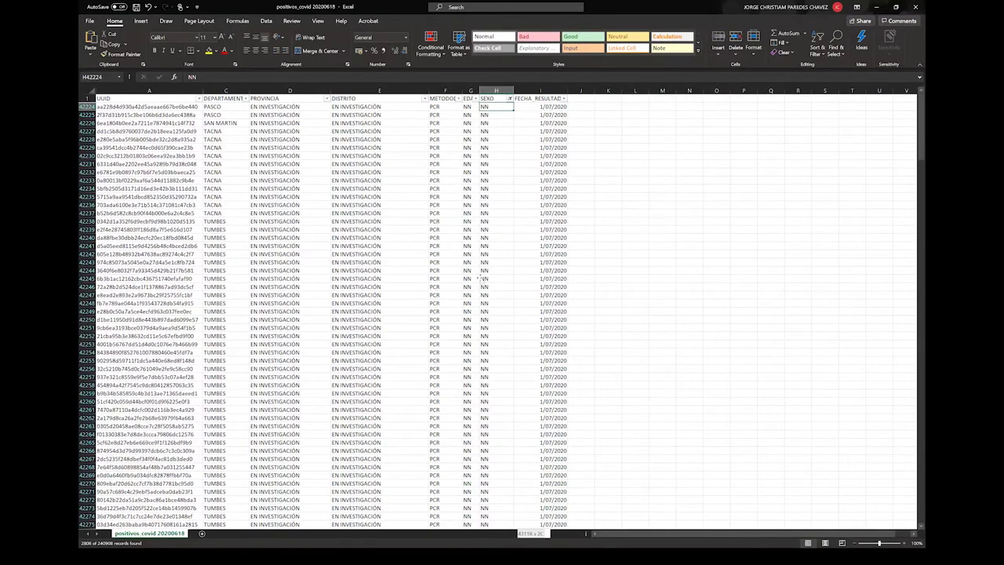
{"action": "key", "text": "ctrl+Up"}
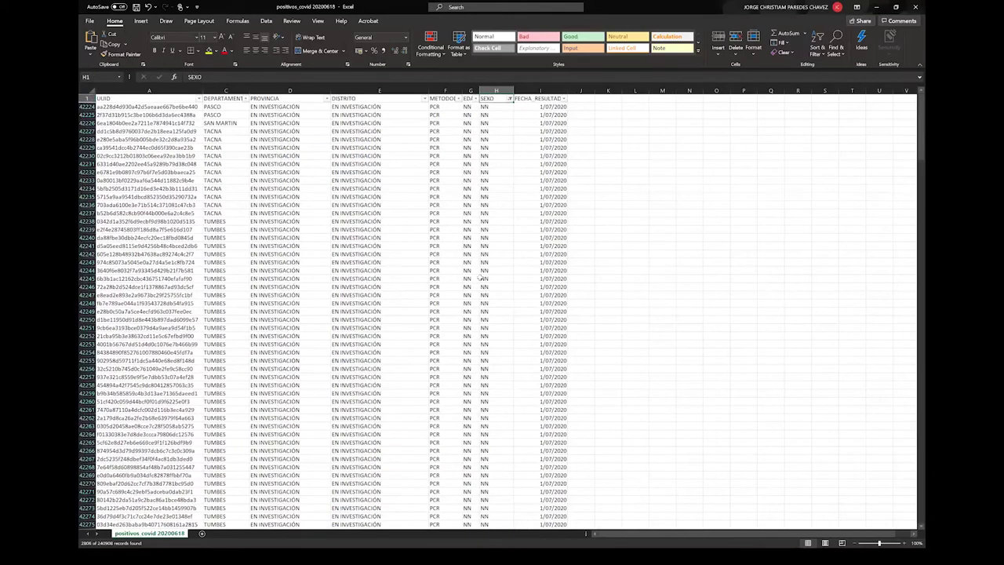
{"action": "left_click", "coordinate": [510, 99]}
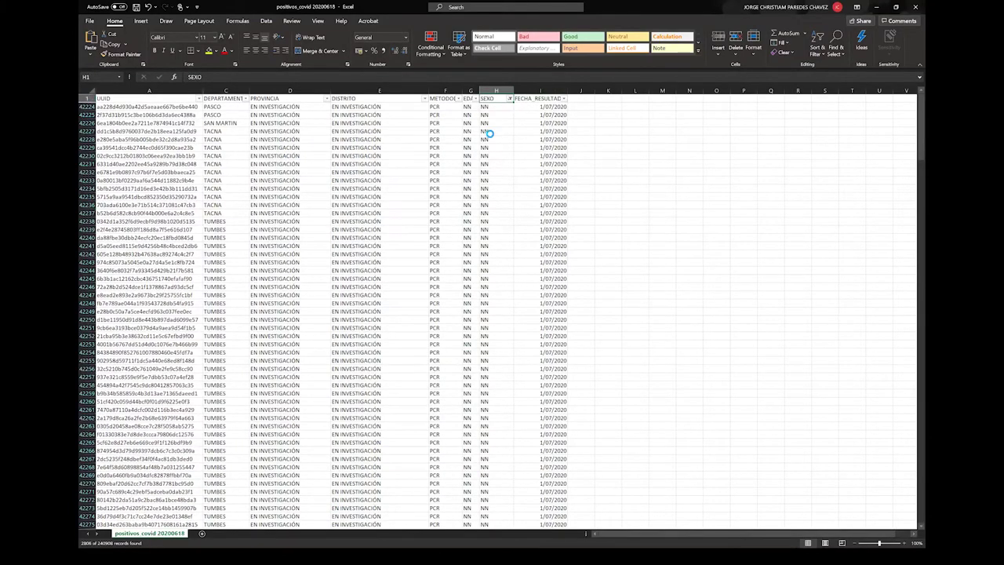
{"action": "left_click", "coordinate": [452, 148]}
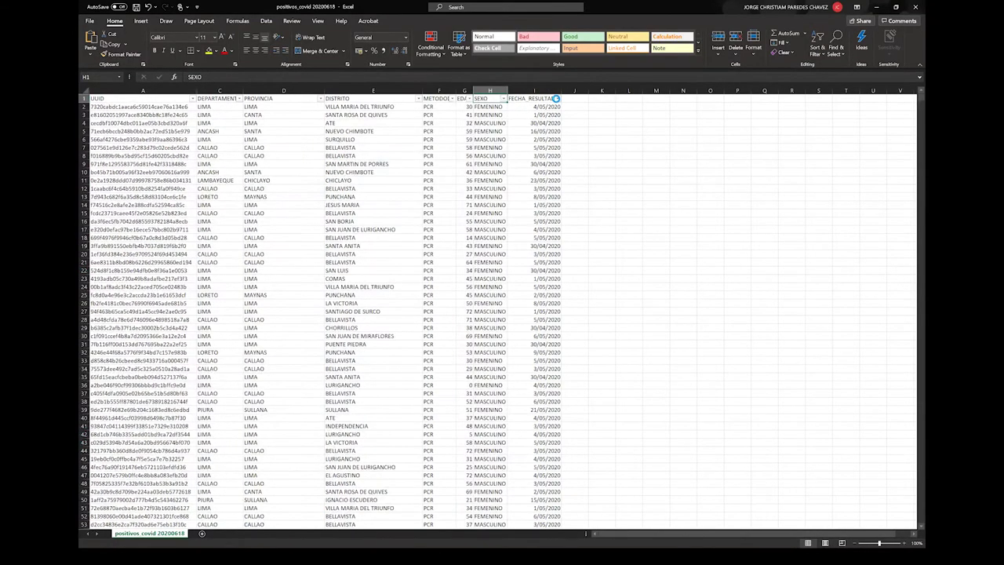
Filter the FECHA_RESULTADO column to show only the records dated Julio 2020
{"action": "left_click", "coordinate": [557, 98]}
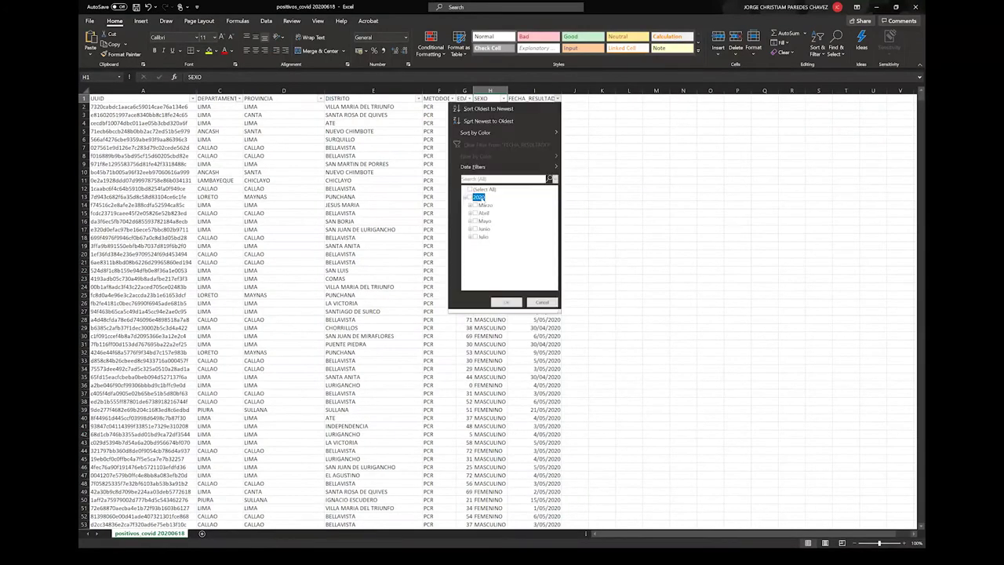
{"action": "left_click", "coordinate": [476, 236]}
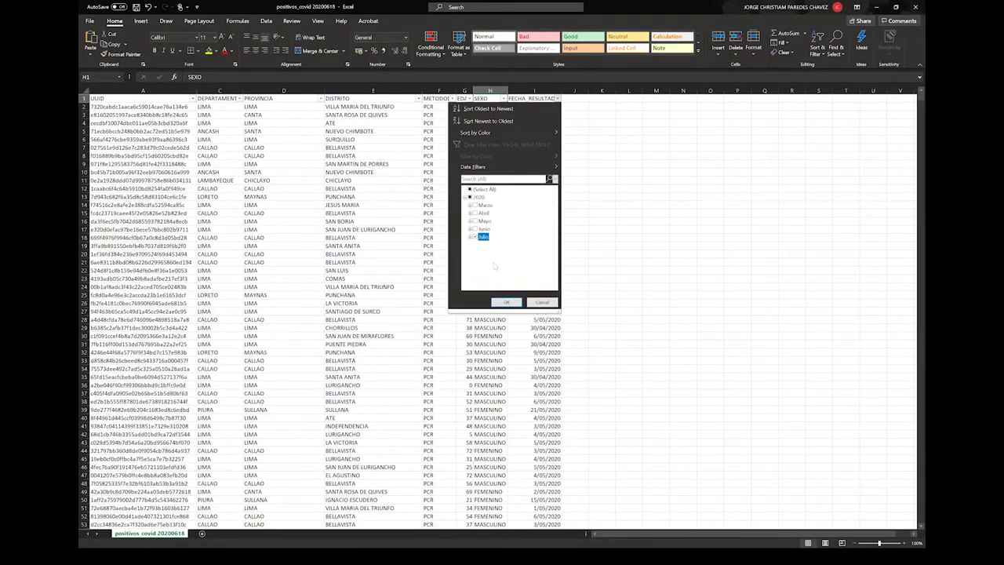
{"action": "left_click", "coordinate": [507, 301]}
Examine the filtered July dates in FECHA_RESULTADO from the first to the last record, selecting the whole column of dates
{"action": "left_click", "coordinate": [544, 181]}
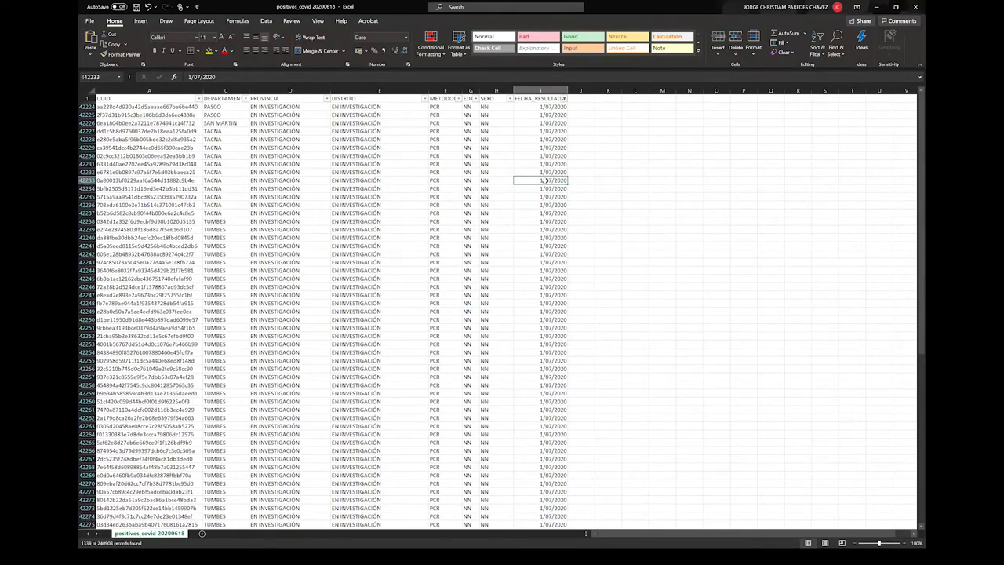
{"action": "left_click", "coordinate": [551, 270]}
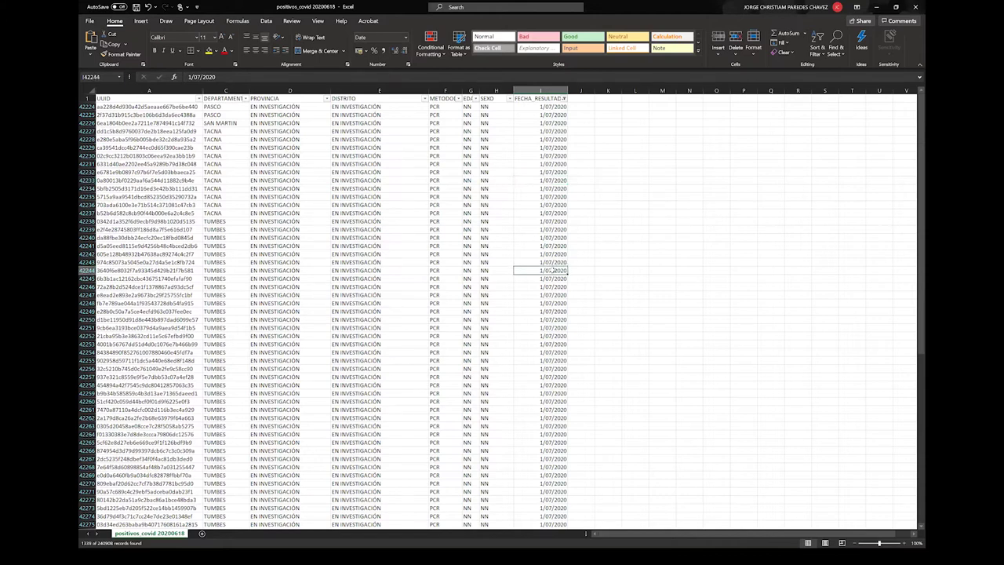
{"action": "key", "text": "ctrl+Up"}
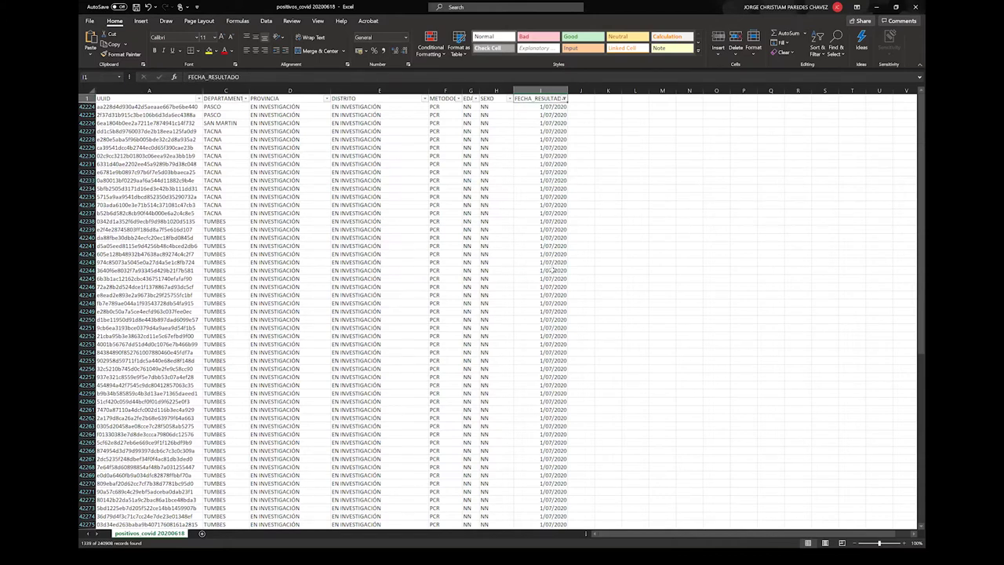
{"action": "key", "text": "ctrl+Down"}
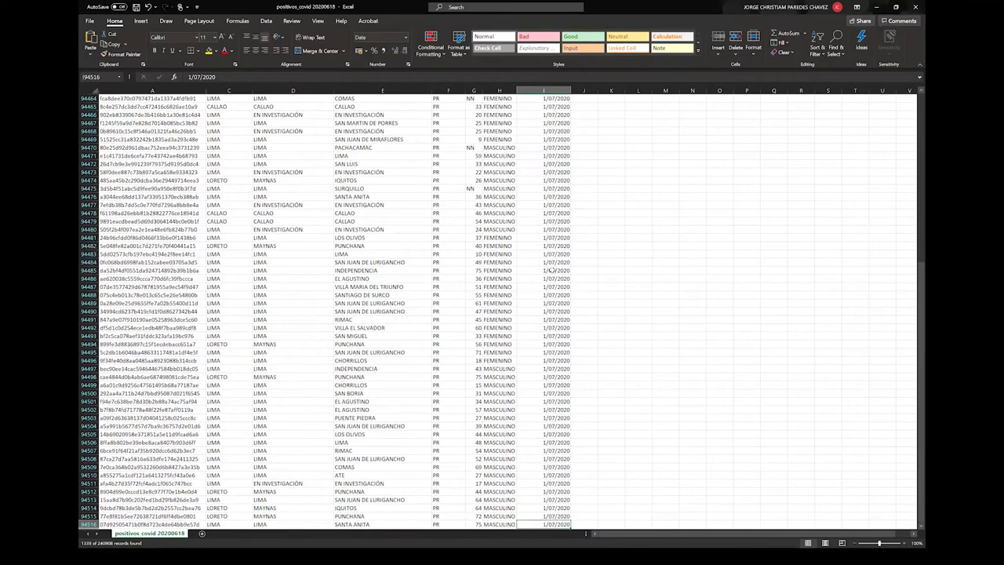
{"action": "scroll", "coordinate": [551, 270], "scroll_direction": "down", "scroll_amount": 1}
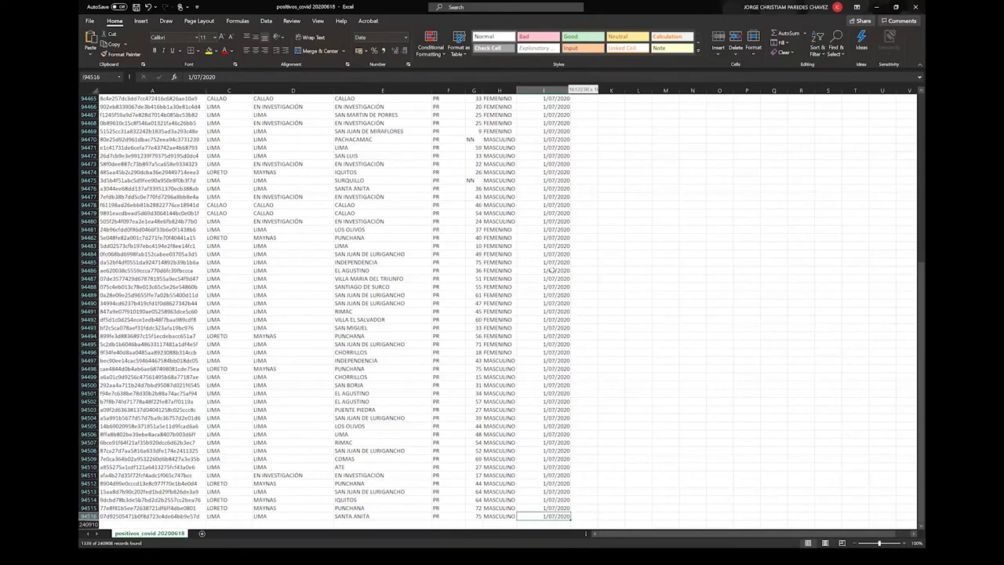
{"action": "key", "text": "ctrl+shift+Up"}
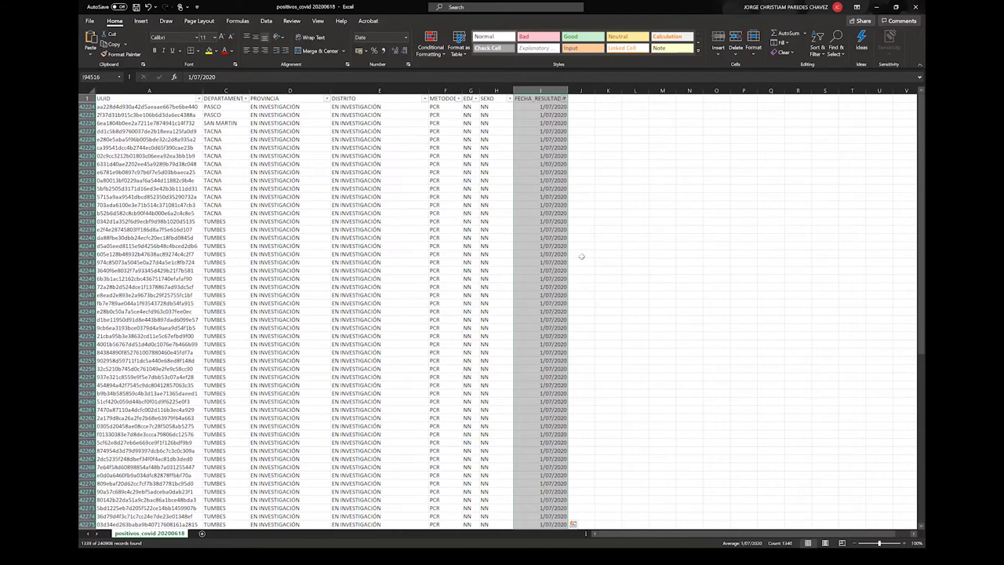
{"action": "left_click", "coordinate": [549, 269]}
{"action": "left_click", "coordinate": [520, 221]}
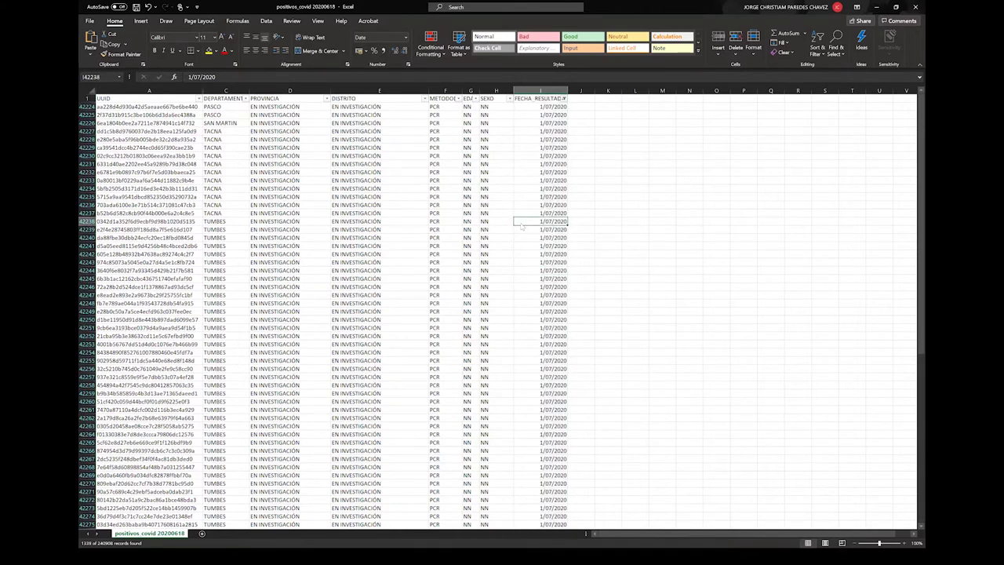
{"action": "key", "text": "alt+Tab"}
{"action": "key", "text": "alt+Tab"}
{"action": "key", "text": "alt+Tab"}
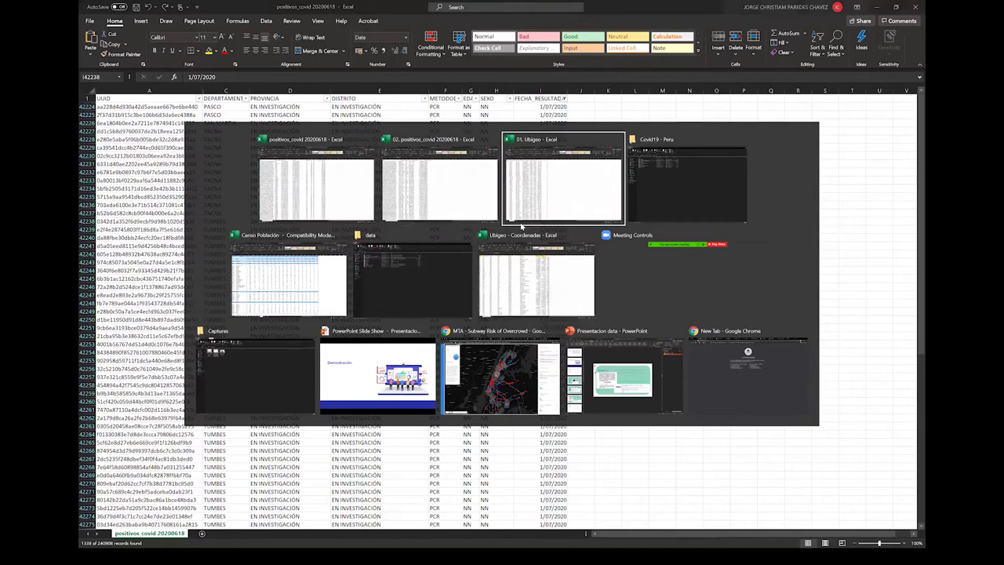
{"action": "key", "text": "alt+Tab"}
{"action": "key", "text": "alt+Tab"}
{"action": "key", "text": "alt+Tab"}
{"action": "key", "text": "alt+Tab"}
{"action": "key", "text": "alt+Tab"}
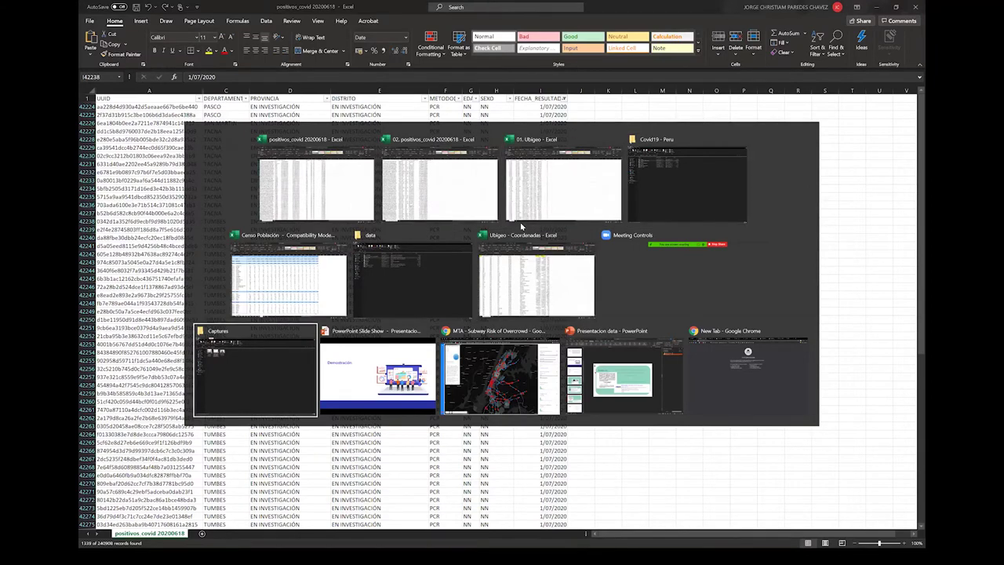
{"action": "key", "text": "Left"}
{"action": "key", "text": "Return"}
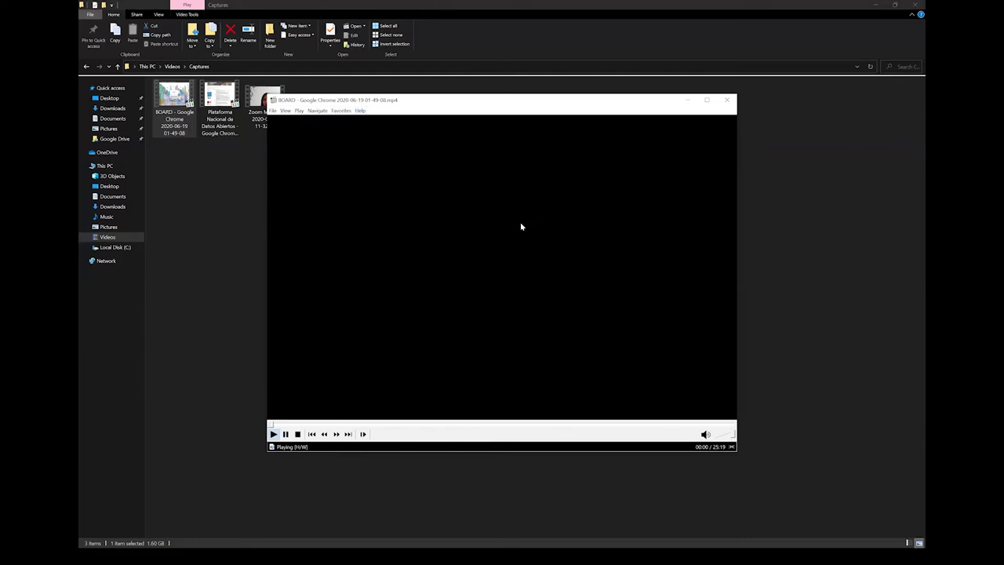
{"action": "key", "text": "alt+space"}
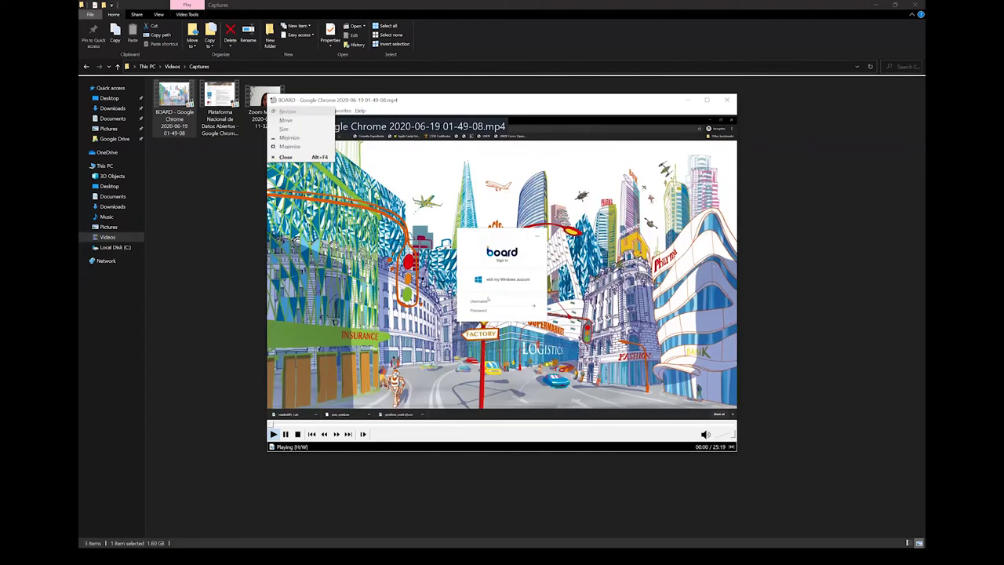
{"action": "key", "text": "x"}
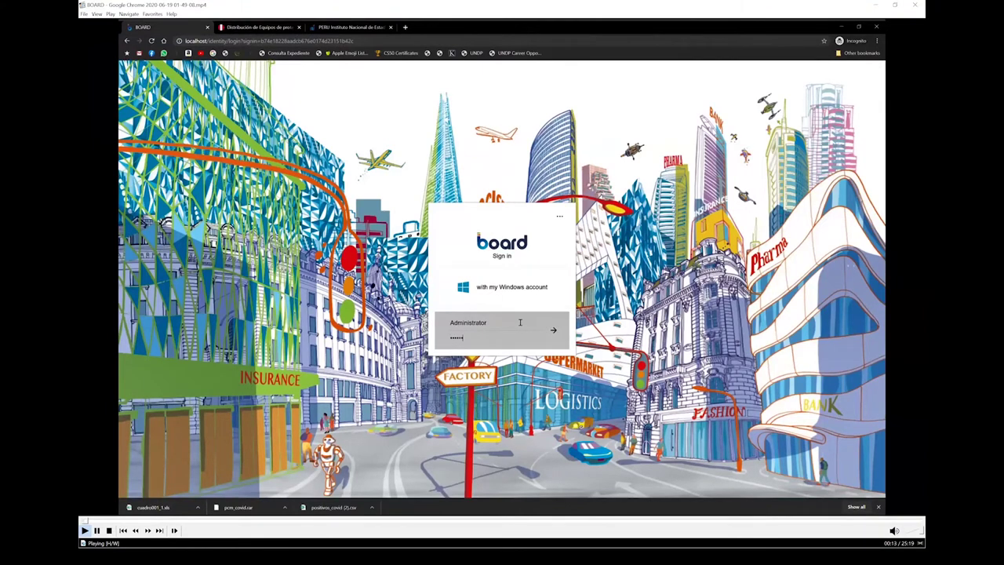
Skip ahead in the video past the Covid19 - Peru database setup to the blank Entity form, and pause it there
{"action": "key", "text": "Right"}
{"action": "key", "text": "Right"}
{"action": "key", "text": "Right"}
{"action": "key", "text": "Right"}
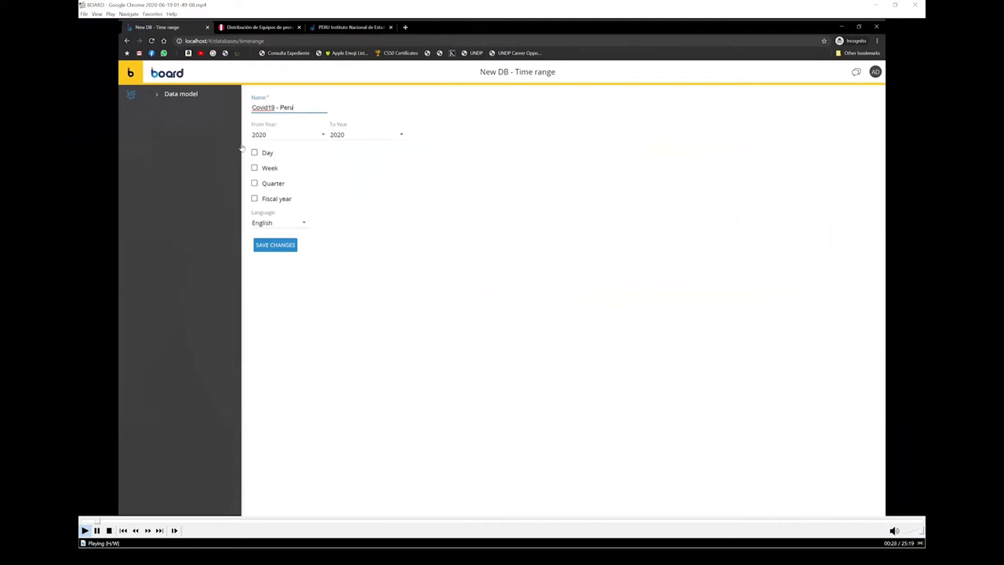
{"action": "key", "text": "Right"}
{"action": "key", "text": "Right"}
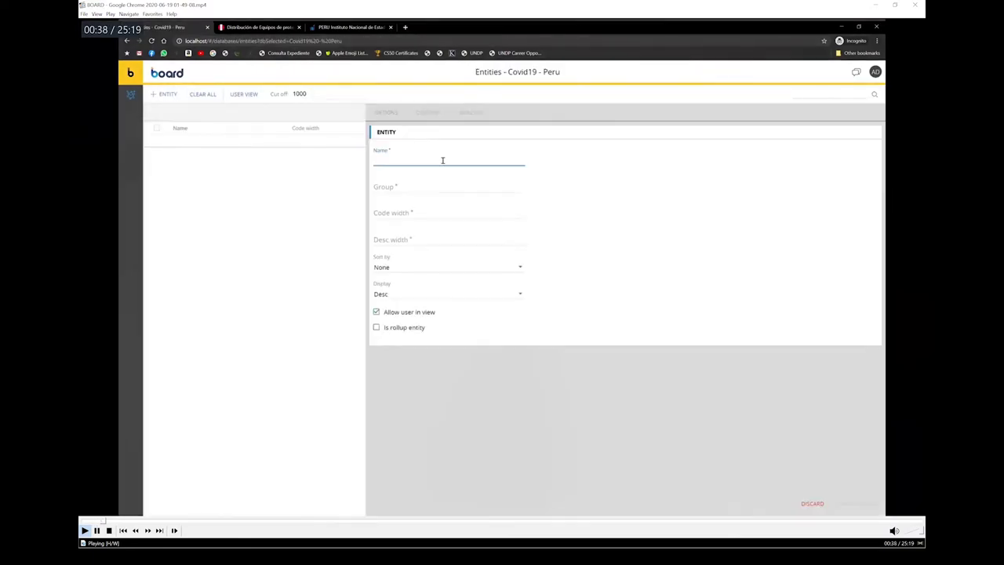
{"action": "key", "text": "space"}
Switch to Google Chrome and bring up the My polls page of Poll Everywhere
{"action": "key", "text": "alt+Tab"}
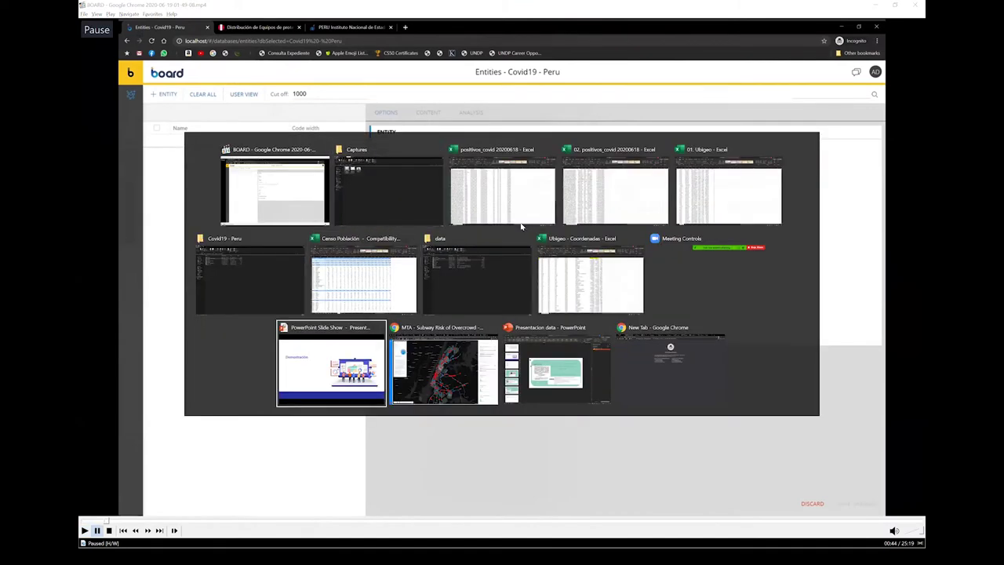
{"action": "key", "text": "Right"}
{"action": "key", "text": "Right"}
{"action": "key", "text": "Left"}
{"action": "key", "text": "Left"}
{"action": "key", "text": "alt+Tab"}
{"action": "key", "text": "alt+shift+Tab"}
{"action": "key", "text": "alt+shift+Tab"}
{"action": "key", "text": "alt+shift+Tab"}
{"action": "key", "text": "alt+shift+Tab"}
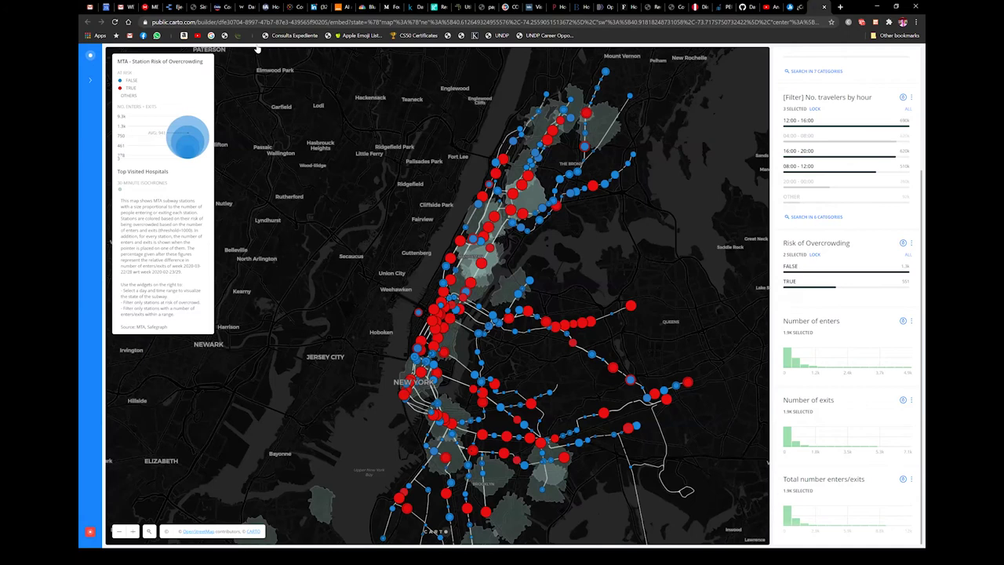
{"action": "key", "text": "alt+Tab"}
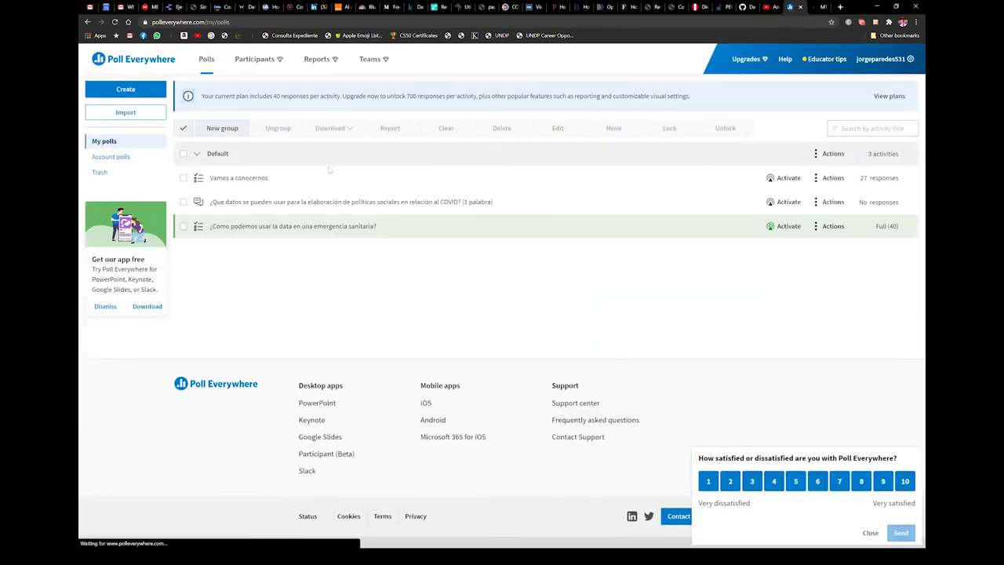
View the results of the poll "¿Como podemos usar la data en una emergencia sanitaria?", return to the poll list and deactivate that poll
{"action": "left_click", "coordinate": [335, 226]}
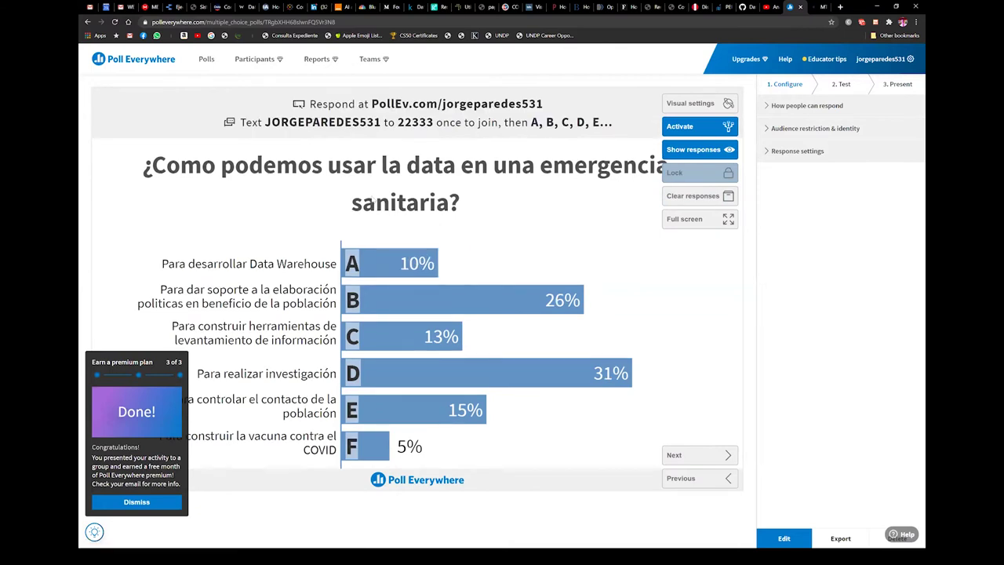
{"action": "left_click", "coordinate": [207, 60]}
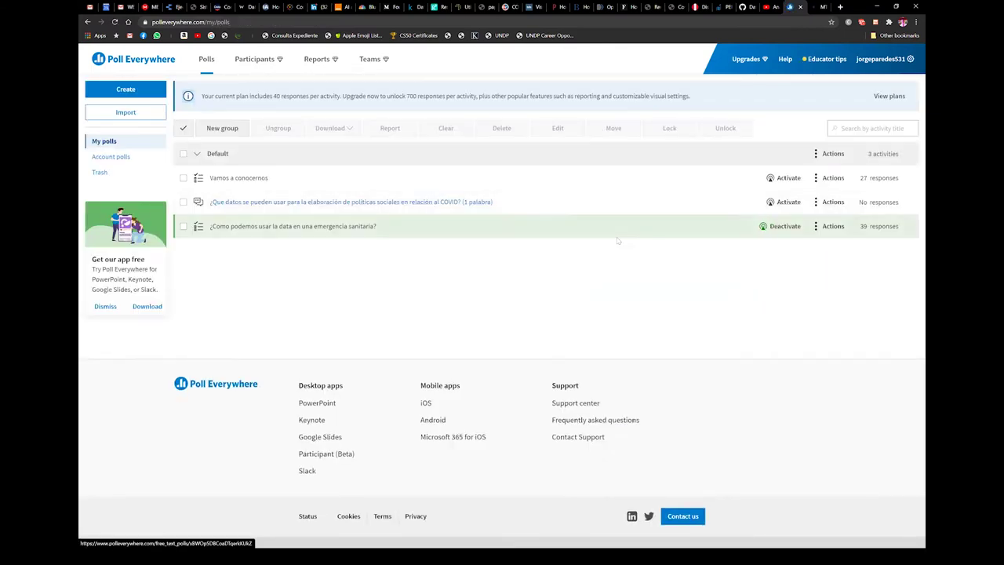
{"action": "left_click", "coordinate": [789, 228]}
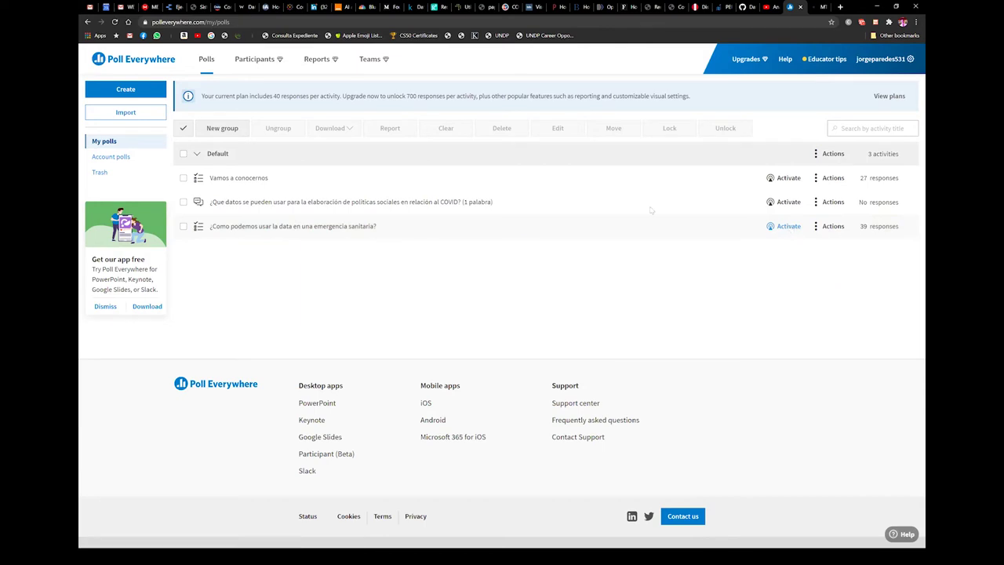
{"action": "left_click", "coordinate": [788, 226]}
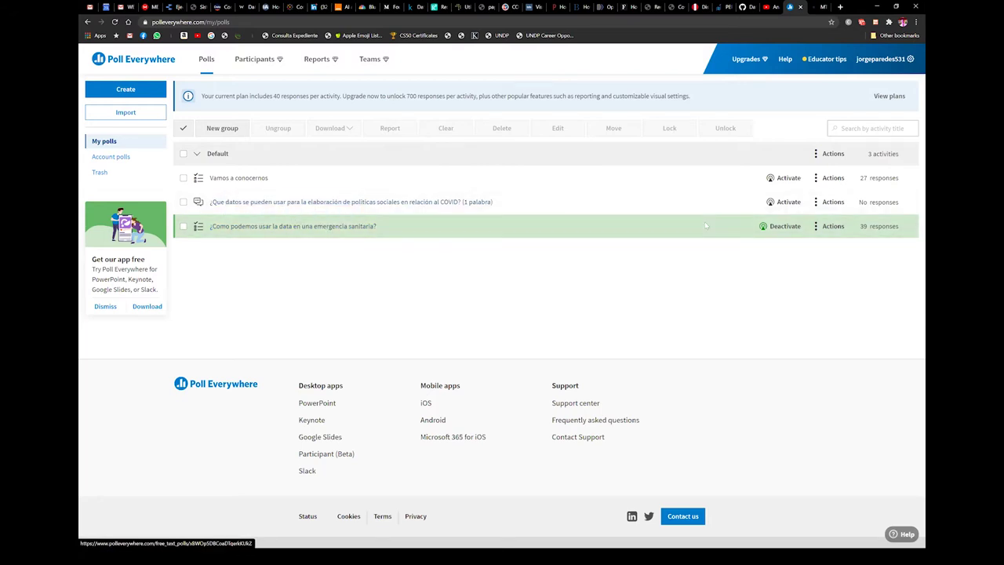
{"action": "left_click", "coordinate": [783, 226]}
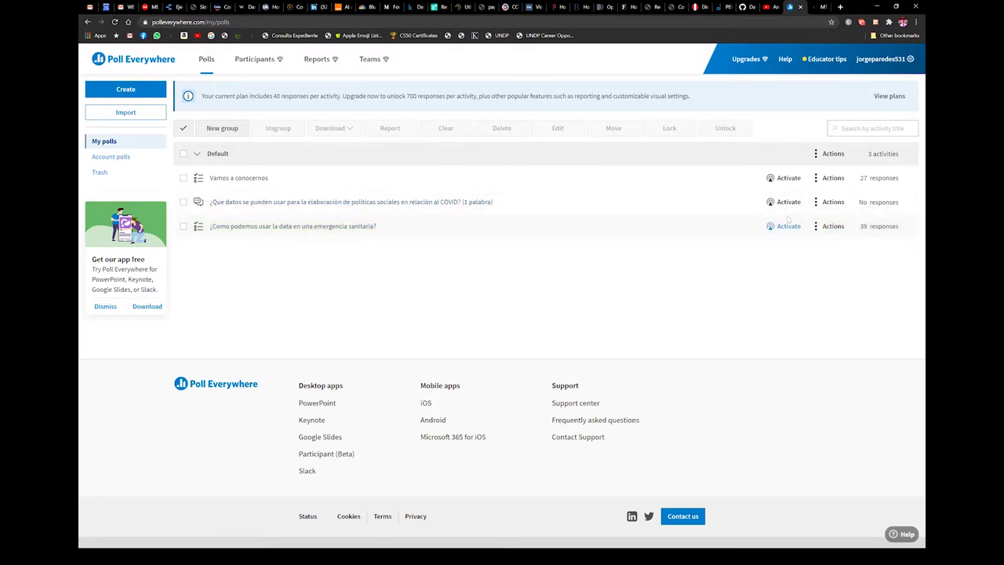
Activate the one-word poll about which data can be used for social policies on COVID, and open its page
{"action": "left_click", "coordinate": [787, 202]}
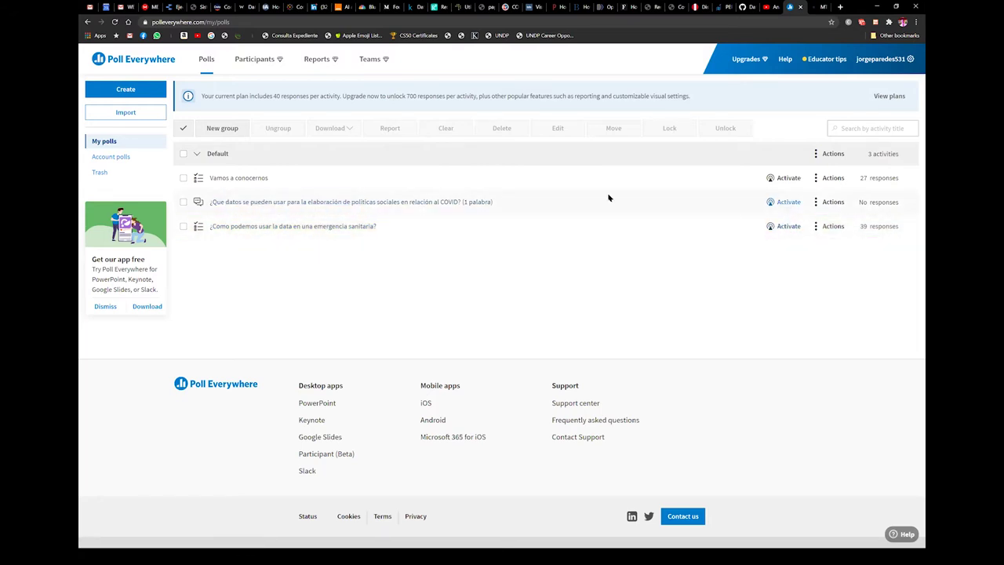
{"action": "left_click", "coordinate": [441, 203]}
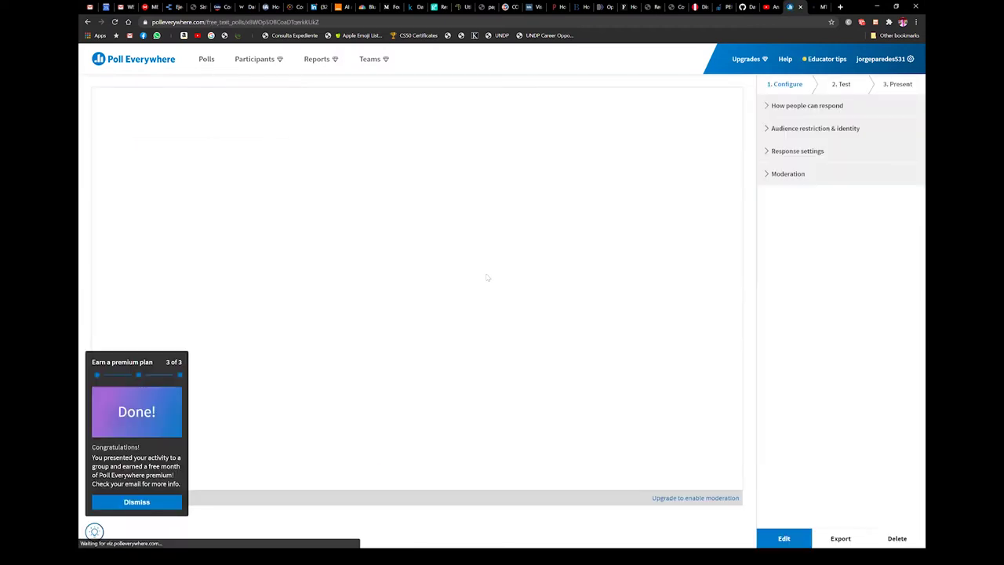